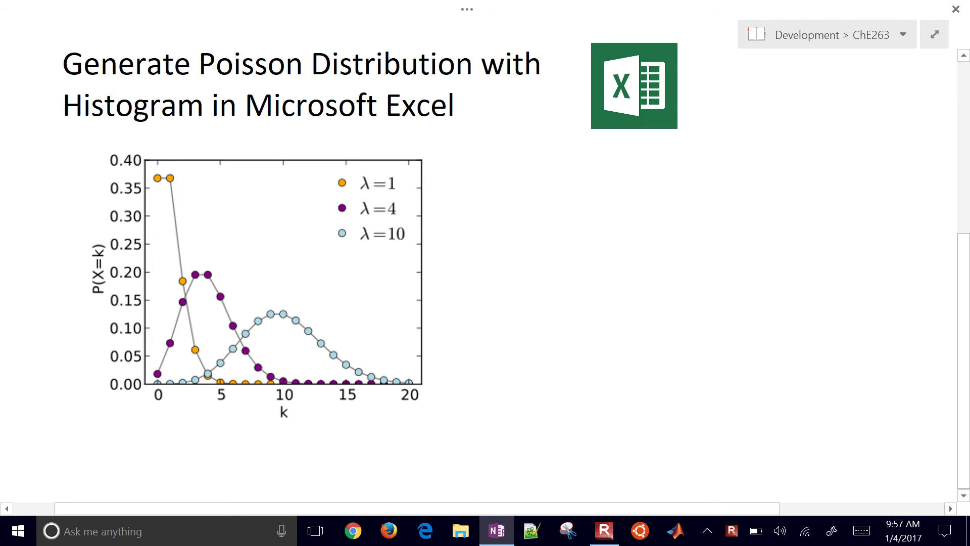
# Underline 'Poisson Distribution' and 'Histogram' in red, then mark the λ=1 curve and P(X=k) label
pyautogui.moveTo(206, 83); pyautogui.dragTo(435, 82)
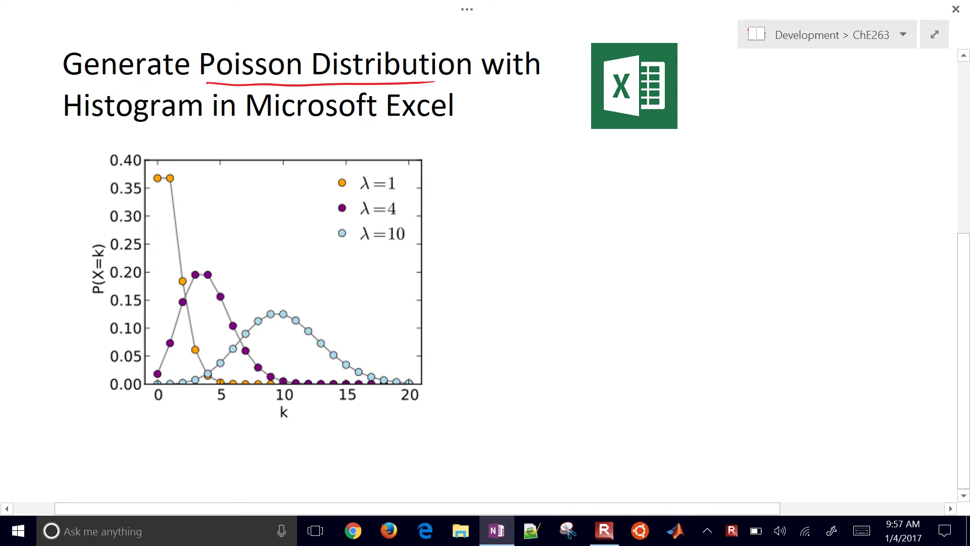
pyautogui.moveTo(68, 128); pyautogui.dragTo(189, 125)
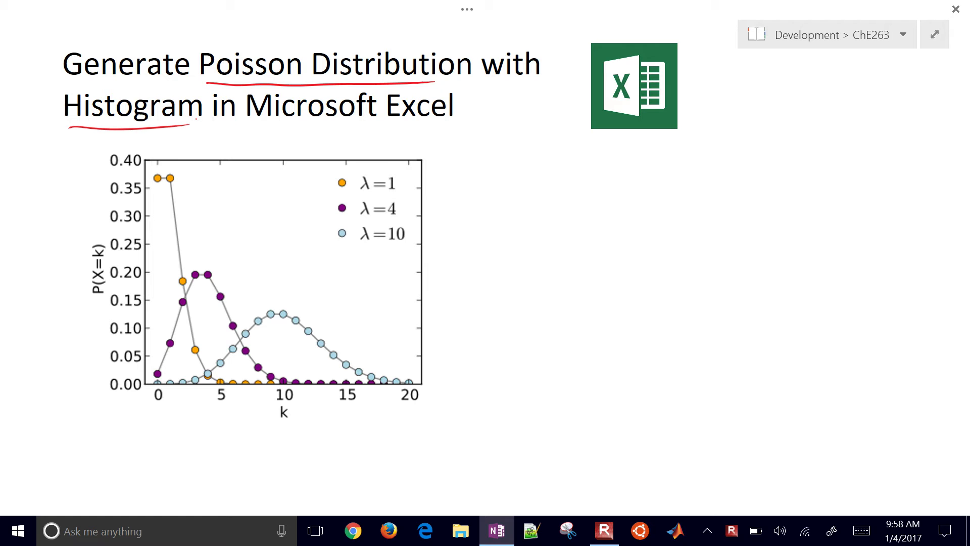
pyautogui.moveTo(327, 168)
pyautogui.mouseDown()
pyautogui.moveTo(419, 176)
pyautogui.moveTo(328, 193)
pyautogui.moveTo(330, 167)
pyautogui.moveTo(309, 189)
pyautogui.moveTo(232, 203)
pyautogui.mouseUp()
pyautogui.moveTo(232, 203)
pyautogui.mouseDown()
pyautogui.moveTo(180, 215)
pyautogui.moveTo(193, 213)
pyautogui.mouseUp()
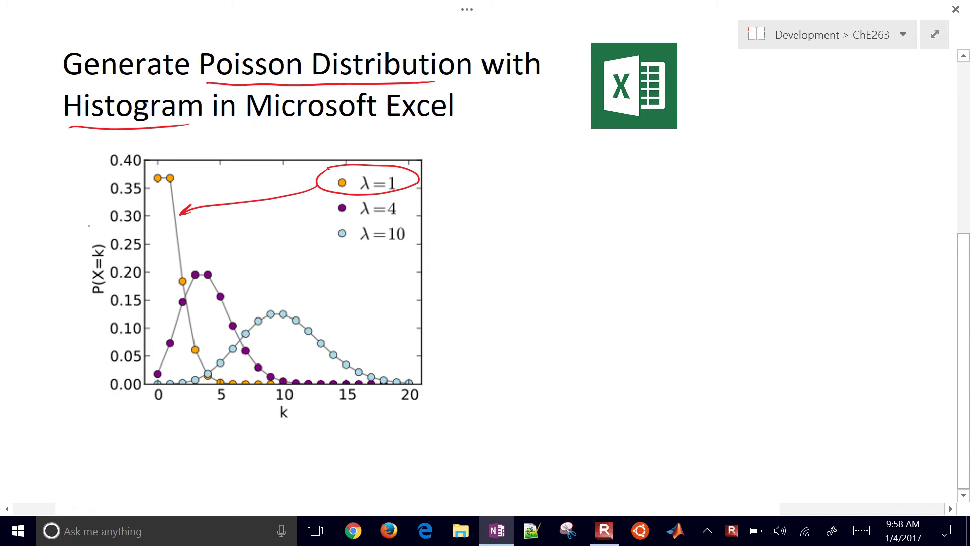
pyautogui.moveTo(83, 245); pyautogui.dragTo(81, 238)
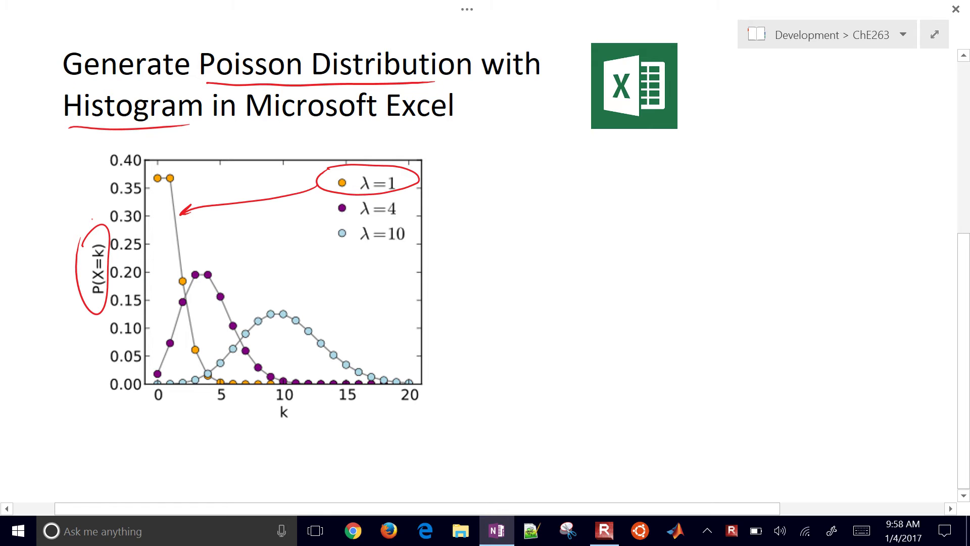
pyautogui.moveTo(147, 179)
pyautogui.mouseDown()
pyautogui.moveTo(169, 178)
pyautogui.moveTo(177, 255)
pyautogui.moveTo(214, 372)
pyautogui.moveTo(271, 383)
pyautogui.mouseUp()
# Erase the λ=1 trace and annotate k=10, the λ=10 legend entry and its curve
pyautogui.click(177, 252)
pyautogui.moveTo(270, 387); pyautogui.dragTo(304, 380)
pyautogui.moveTo(329, 225)
pyautogui.mouseDown()
pyautogui.moveTo(433, 238)
pyautogui.moveTo(324, 228)
pyautogui.mouseUp()
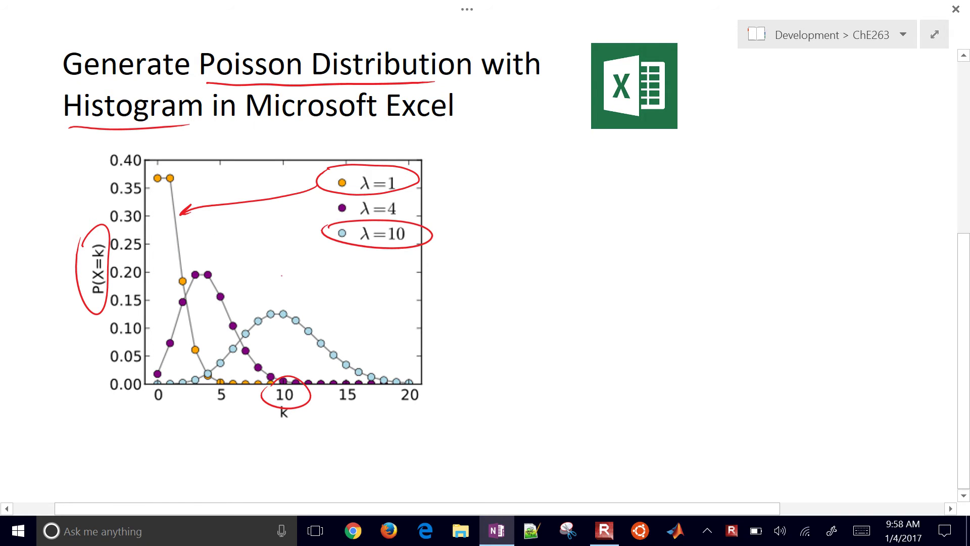
pyautogui.moveTo(275, 247); pyautogui.dragTo(291, 448)
pyautogui.moveTo(153, 379)
pyautogui.mouseDown()
pyautogui.moveTo(223, 360)
pyautogui.moveTo(288, 308)
pyautogui.moveTo(416, 384)
pyautogui.mouseUp()
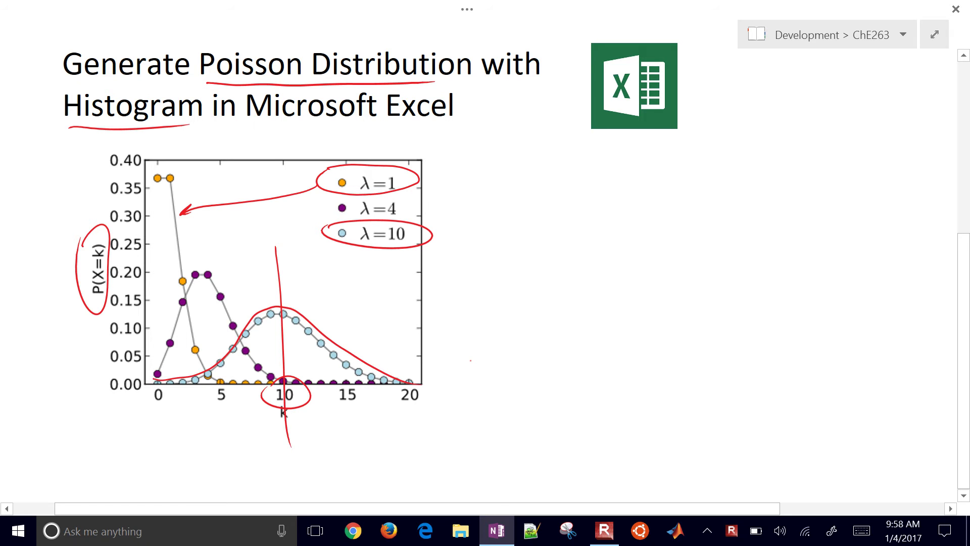
# Erase the remaining λ=10 marks, legend circles and arrow from the plot
pyautogui.moveTo(314, 300); pyautogui.dragTo(305, 397)
pyautogui.moveTo(93, 336); pyautogui.dragTo(74, 301)
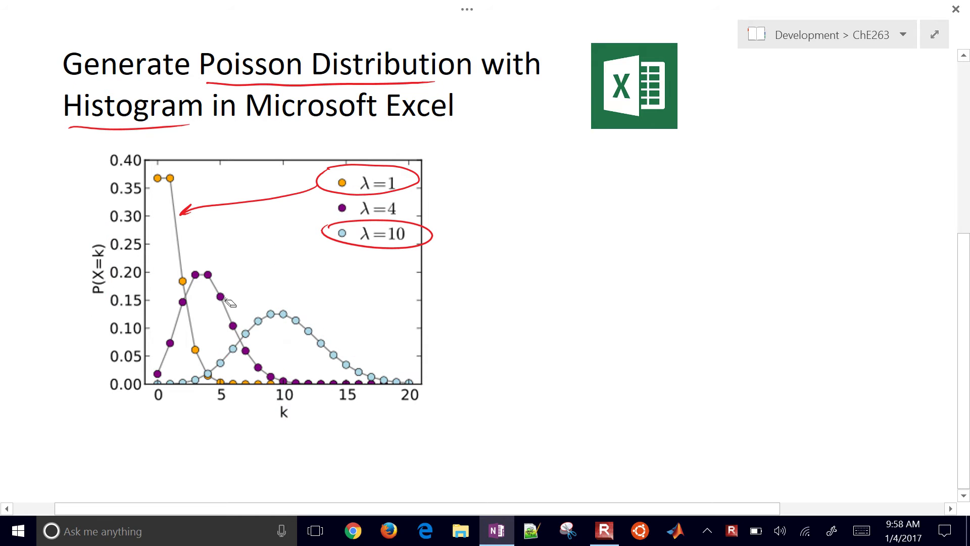
pyautogui.moveTo(230, 302)
pyautogui.mouseDown()
pyautogui.moveTo(368, 241)
pyautogui.moveTo(282, 207)
pyautogui.moveTo(260, 219)
pyautogui.mouseUp()
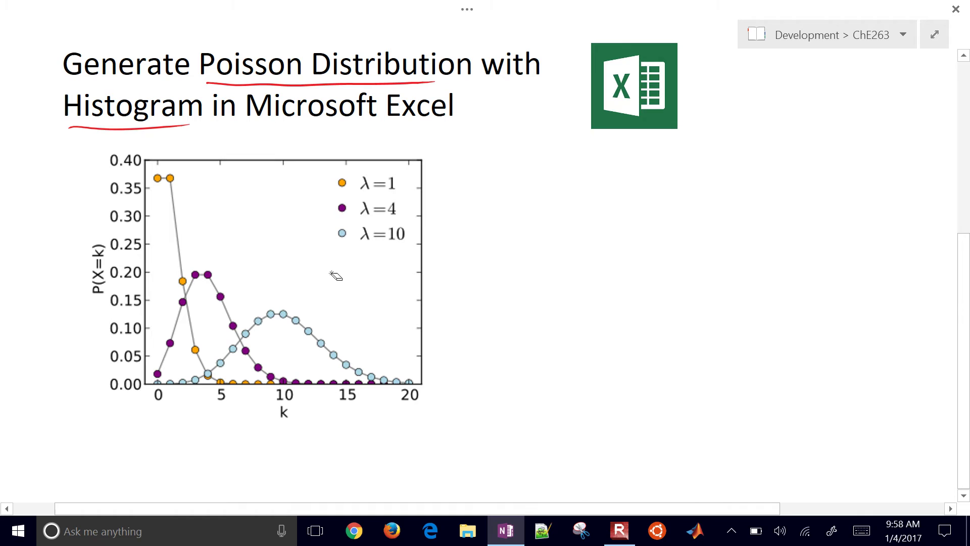
# Launch Excel from Windows search and create a blank workbook
pyautogui.click(167, 532)
pyautogui.write('e')
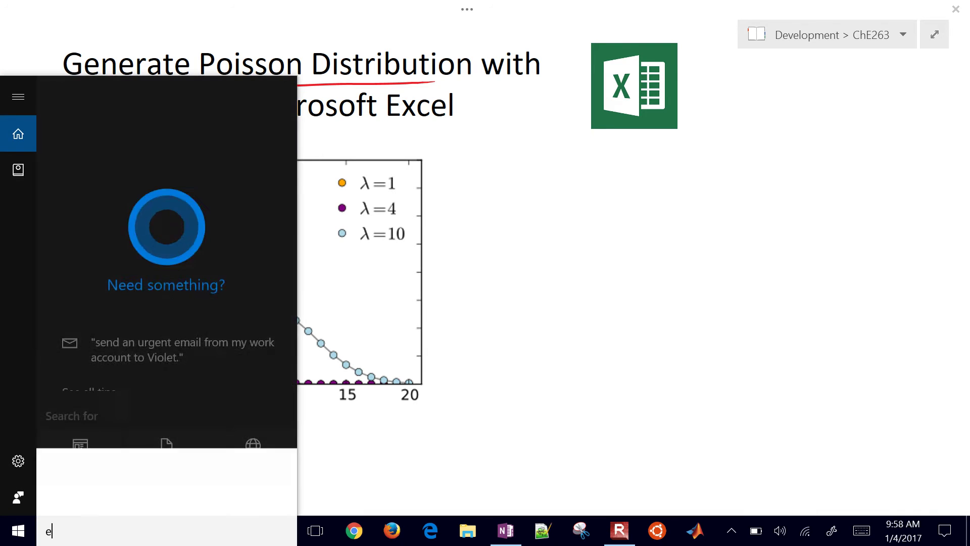
pyautogui.write('xcel')
pyautogui.press('Return')
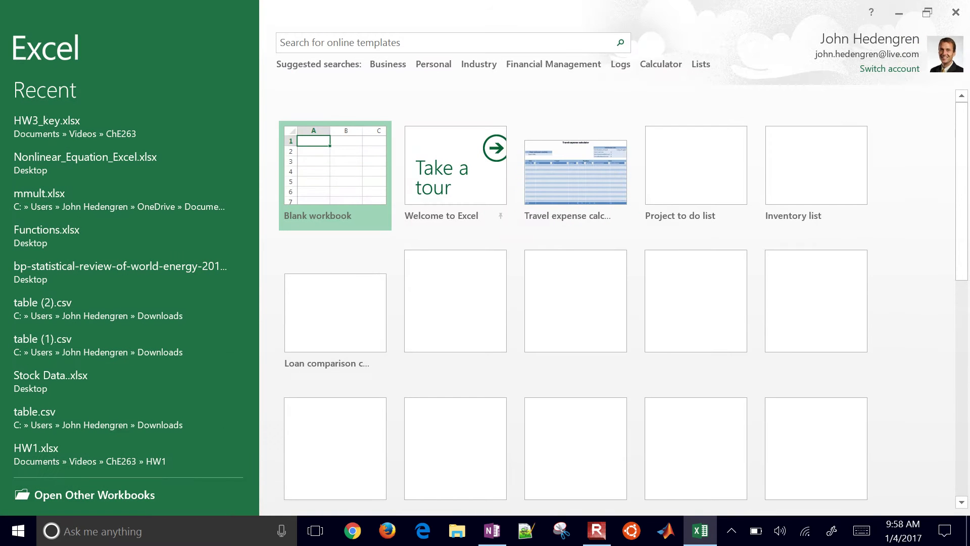
pyautogui.click(338, 161)
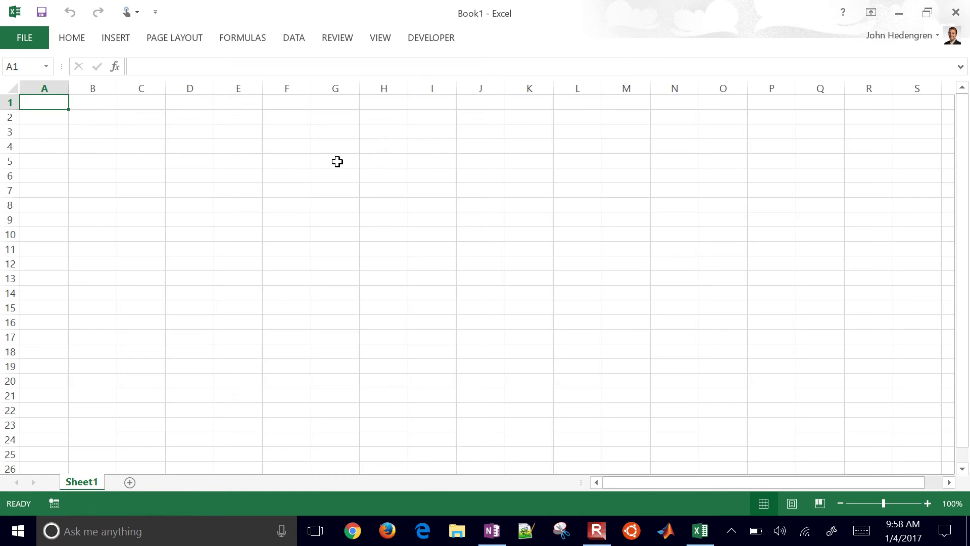
pyautogui.keyDown('ctrl'); pyautogui.scroll(4, 338, 161); pyautogui.keyUp('ctrl')
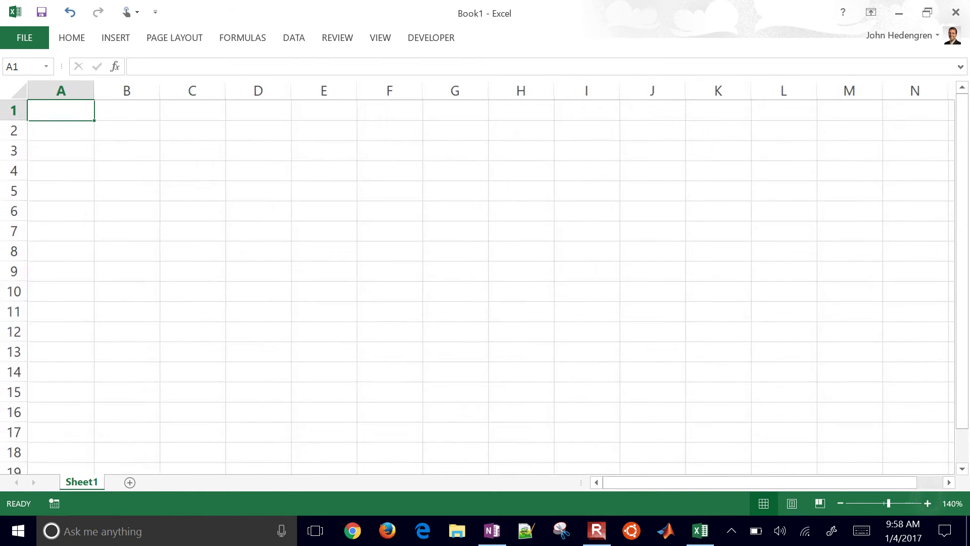
# Bring up the Backstage Open page listing recent workbooks
pyautogui.click(25, 37)
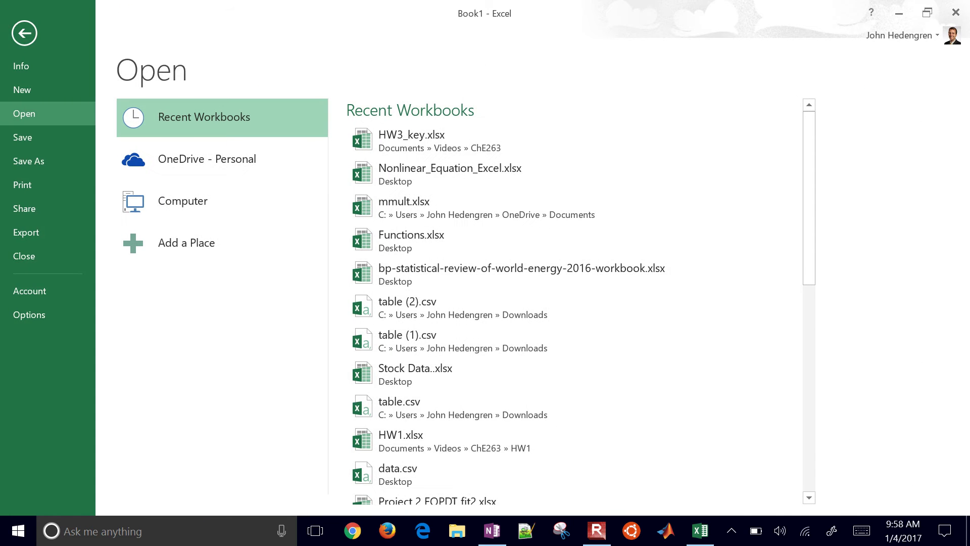
pyautogui.press('Escape')
pyautogui.hotkey('alt', 'a')
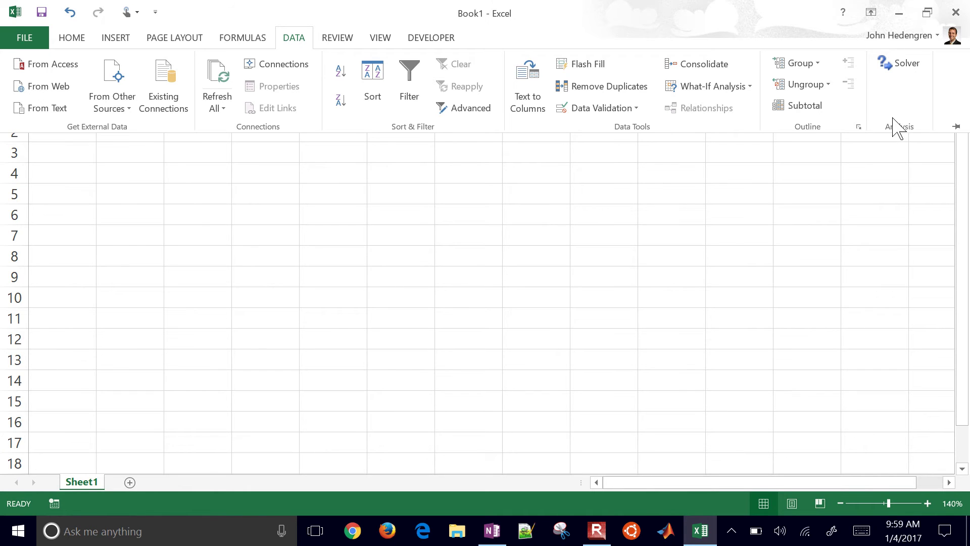
pyautogui.hotkey('ctrl', 'o')
pyautogui.hotkey('alt', 't')
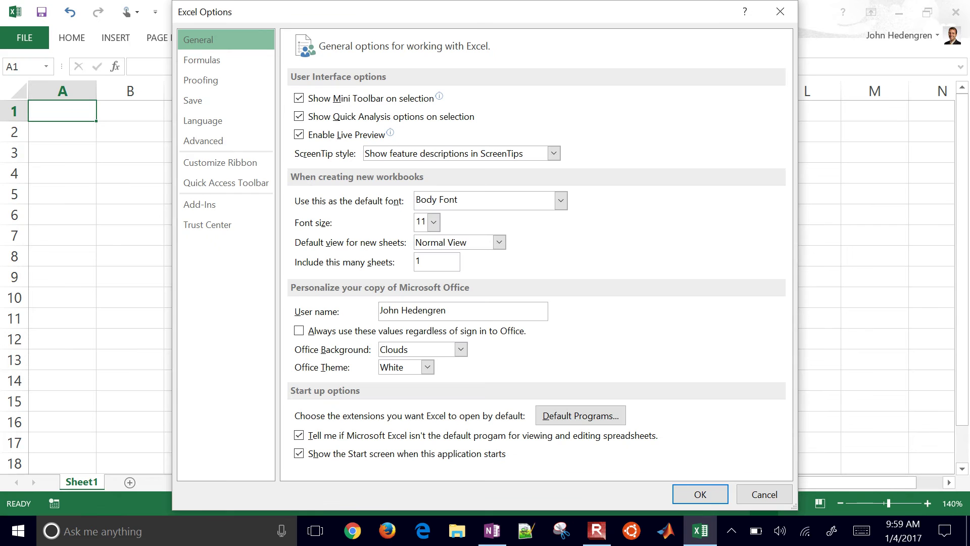
pyautogui.press('Escape')
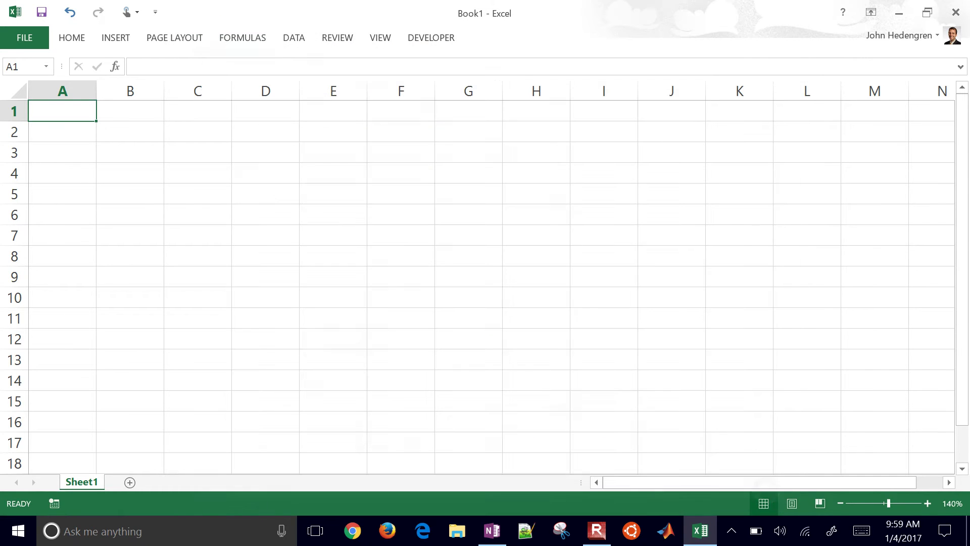
pyautogui.hotkey('ctrl', 'o')
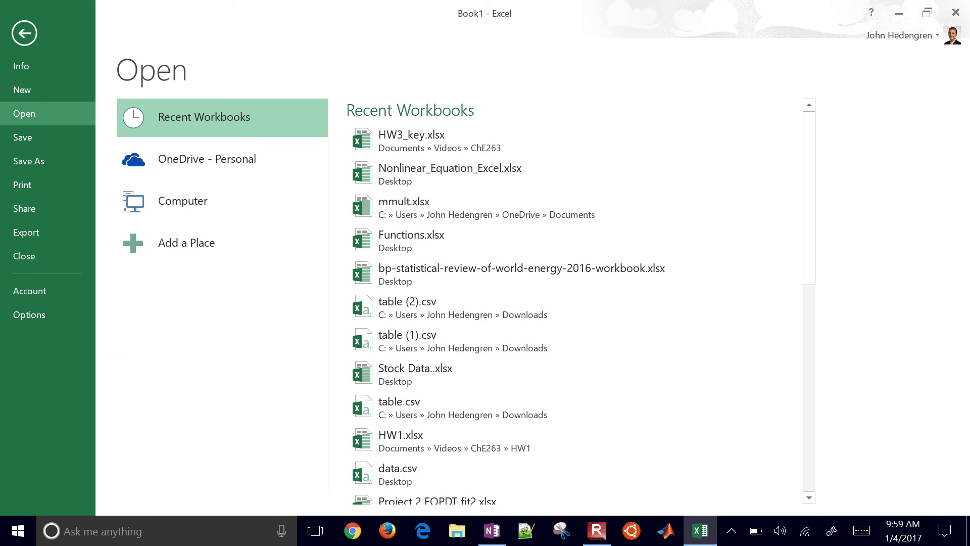
# Enable Analysis ToolPak via Options > Add-Ins > Manage Excel Add-ins
pyautogui.click(19, 304)
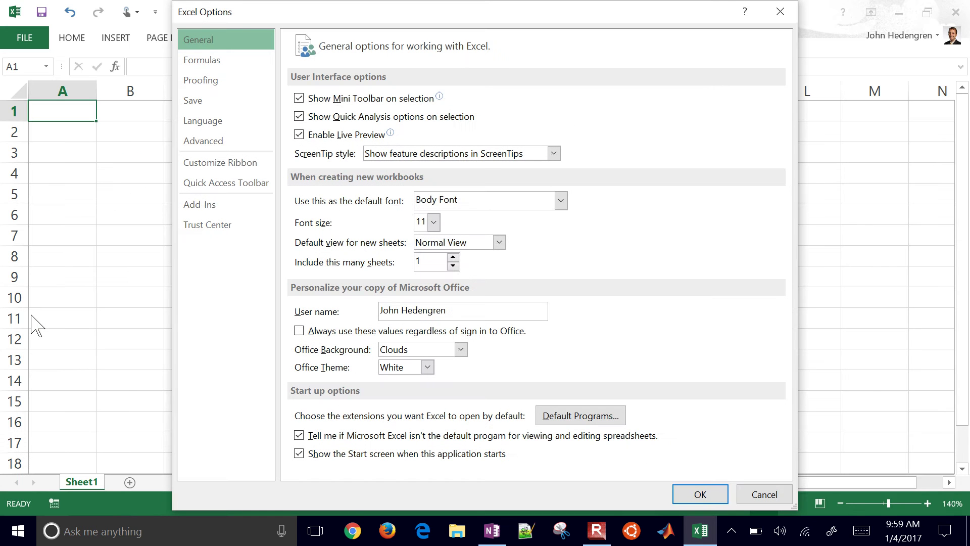
pyautogui.click(209, 222)
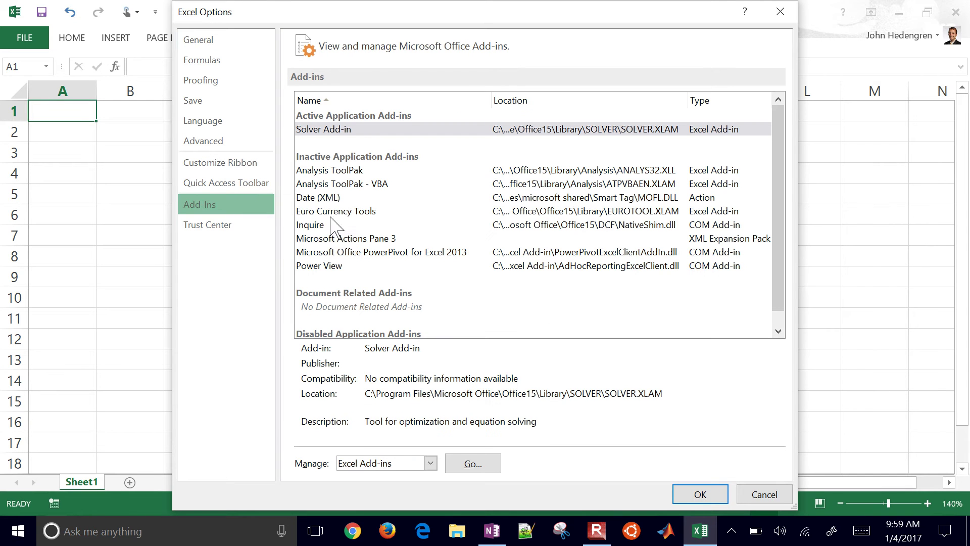
pyautogui.click(429, 465)
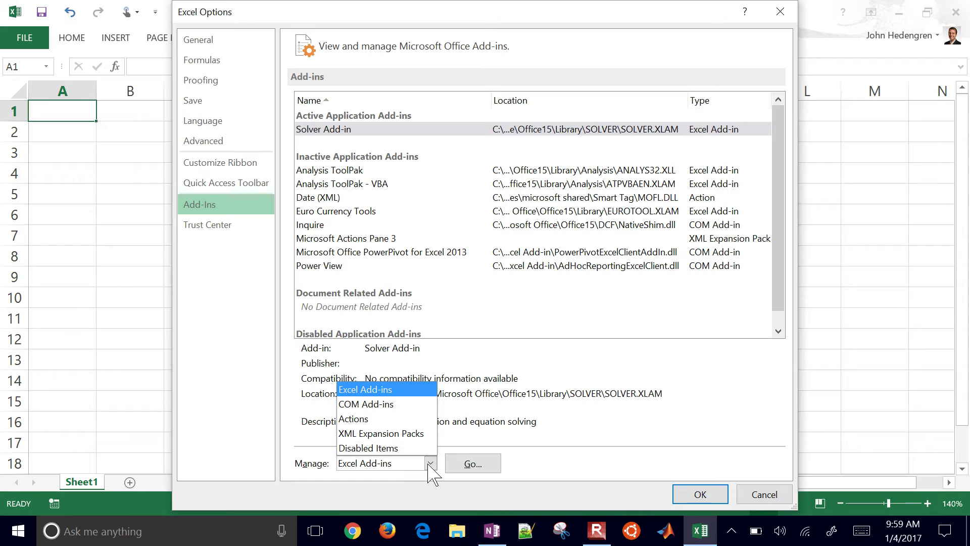
pyautogui.click(429, 464)
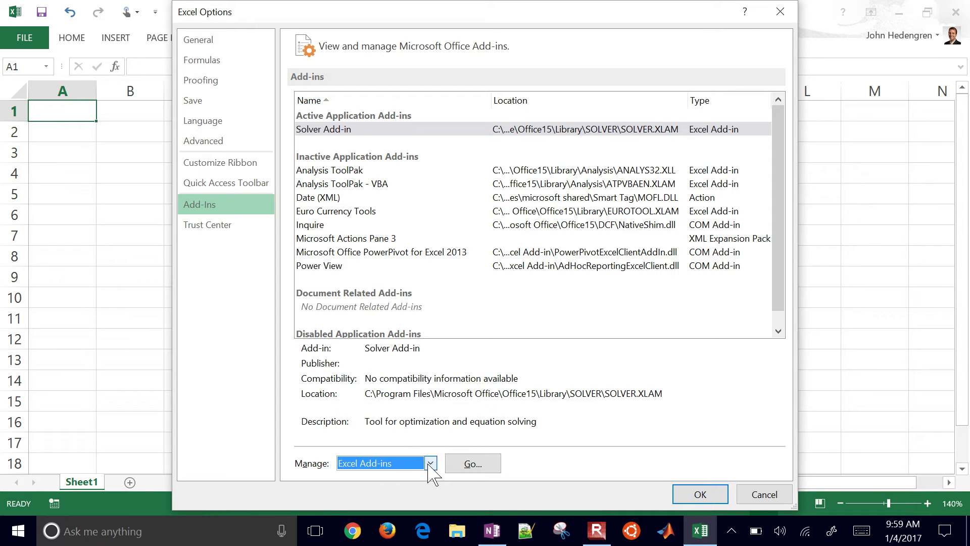
pyautogui.click(473, 464)
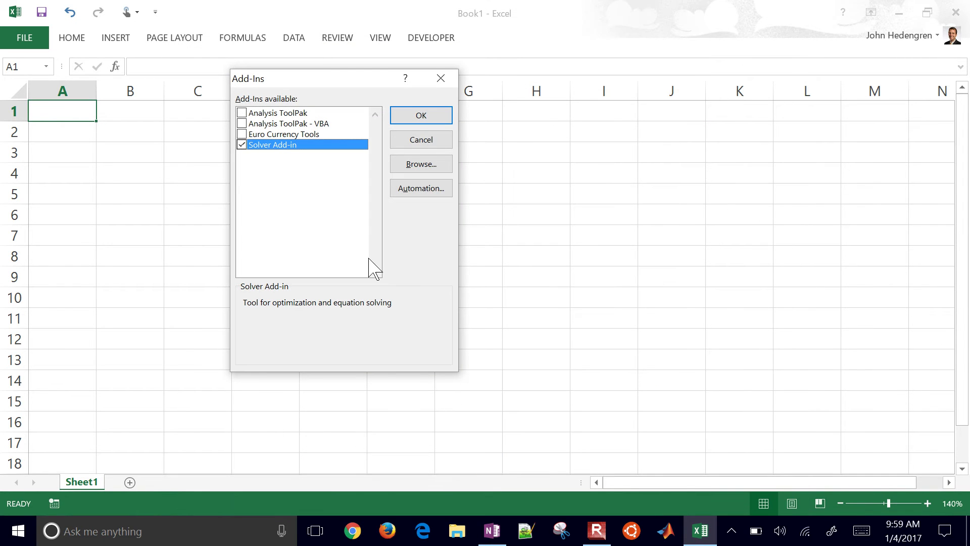
pyautogui.click(243, 113)
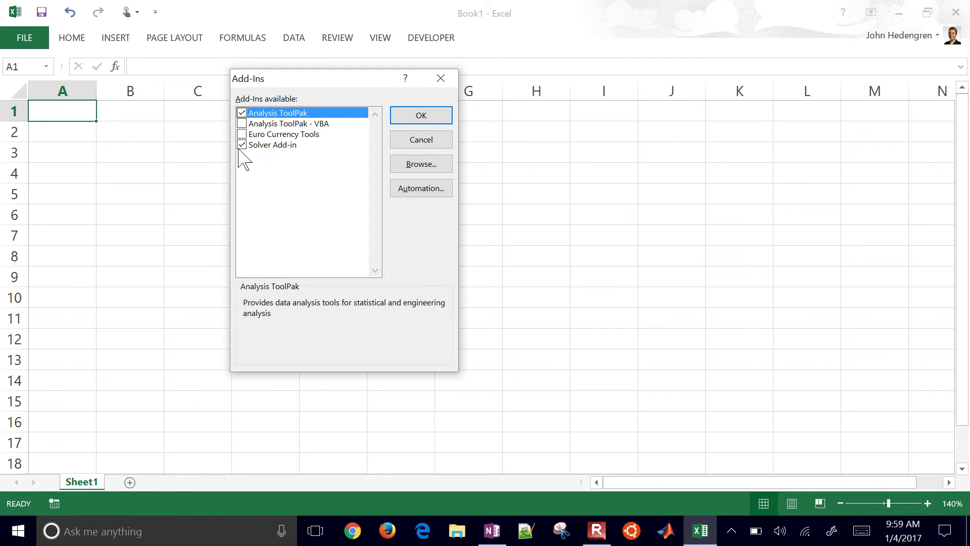
pyautogui.click(407, 120)
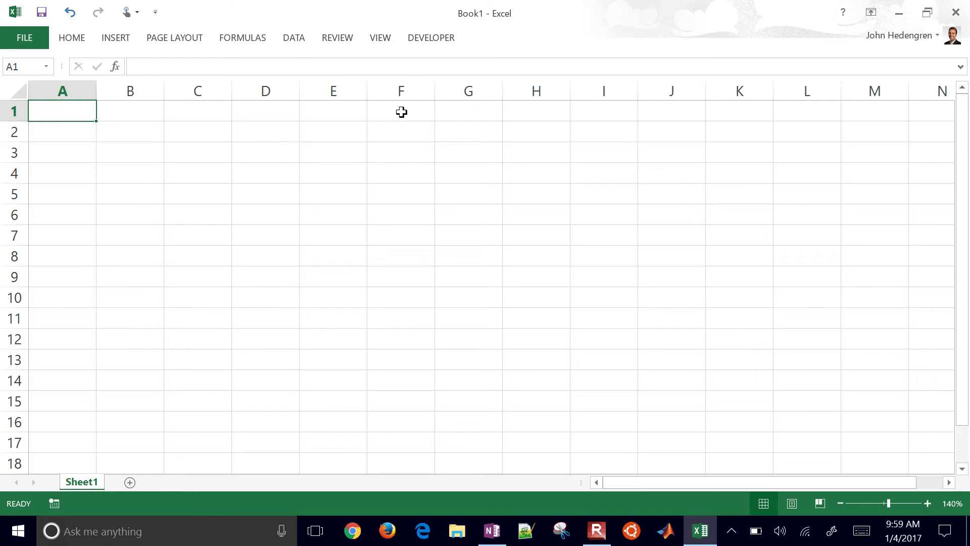
# Open Data Analysis from the Data tab and select Random Number Generation
pyautogui.click(295, 43)
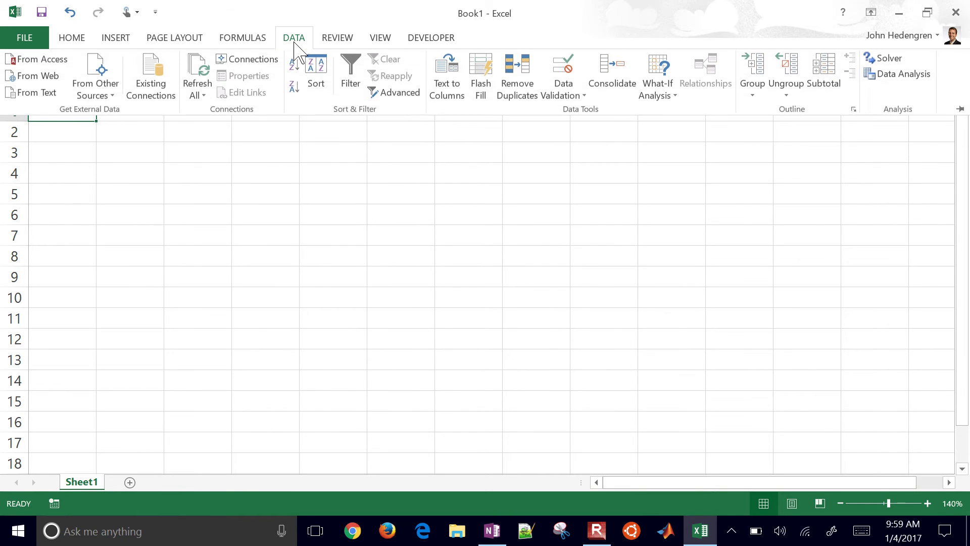
pyautogui.click(906, 76)
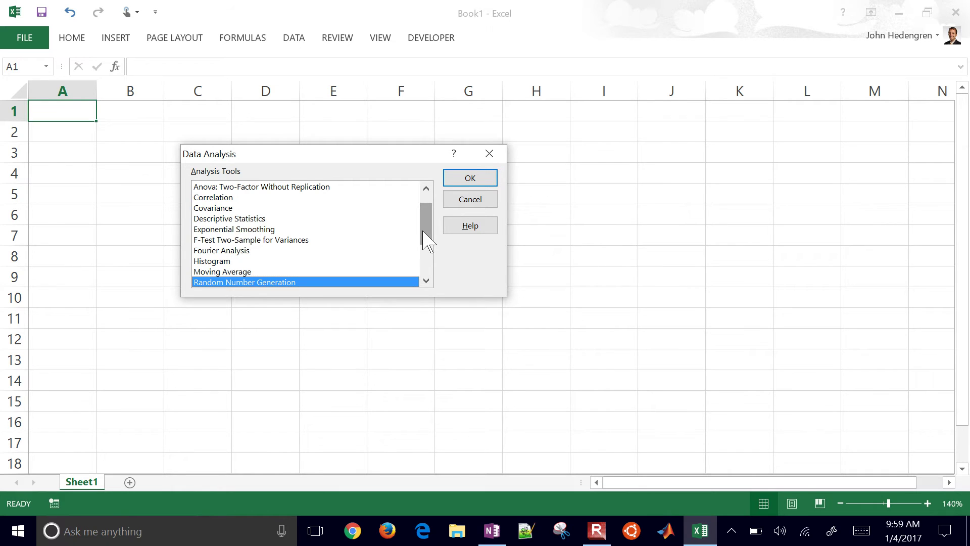
pyautogui.moveTo(423, 233)
pyautogui.mouseDown()
pyautogui.moveTo(427, 281)
pyautogui.moveTo(428, 247)
pyautogui.mouseUp()
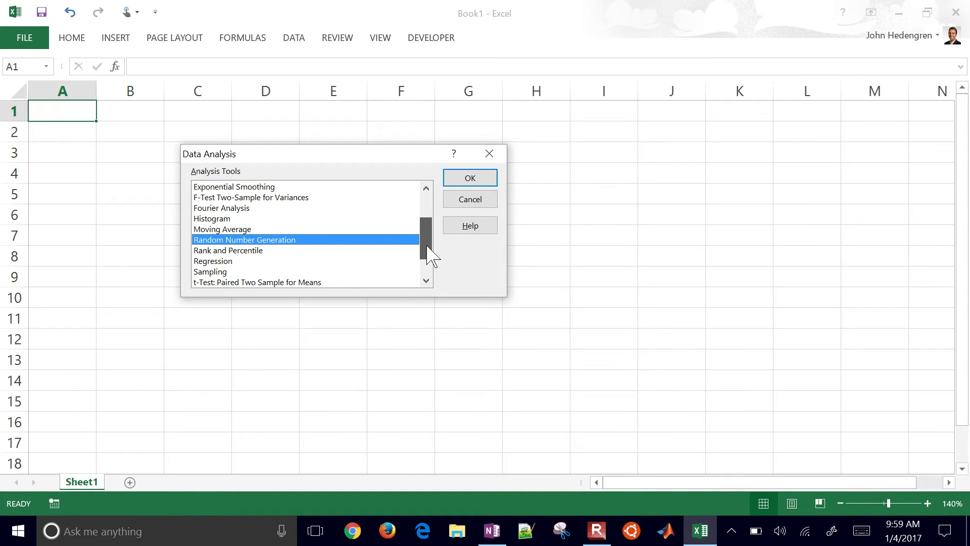
pyautogui.moveTo(428, 247)
pyautogui.mouseDown()
pyautogui.moveTo(428, 225)
pyautogui.moveTo(430, 246)
pyautogui.mouseUp()
# Configure one variable of 1000 Poisson random numbers with lambda 1
pyautogui.click(470, 181)
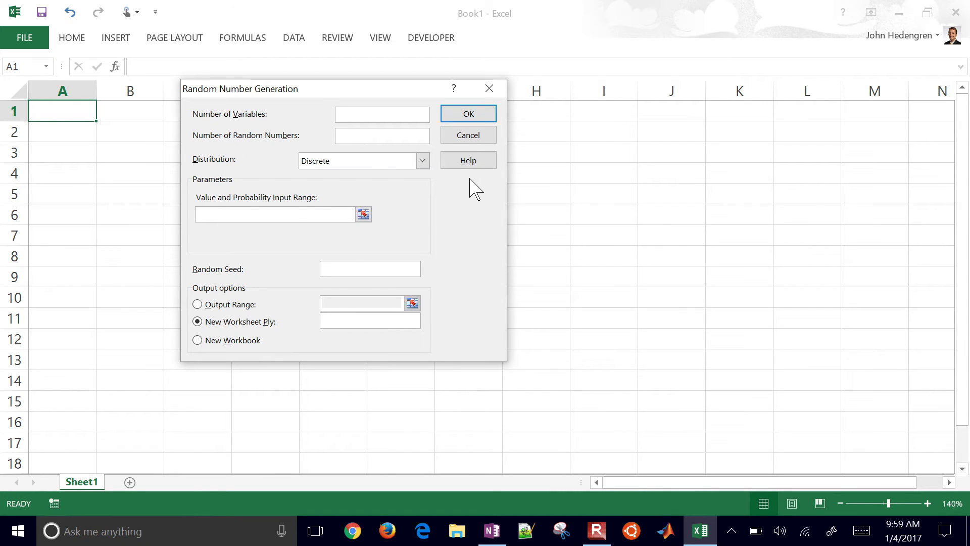
pyautogui.click(378, 158)
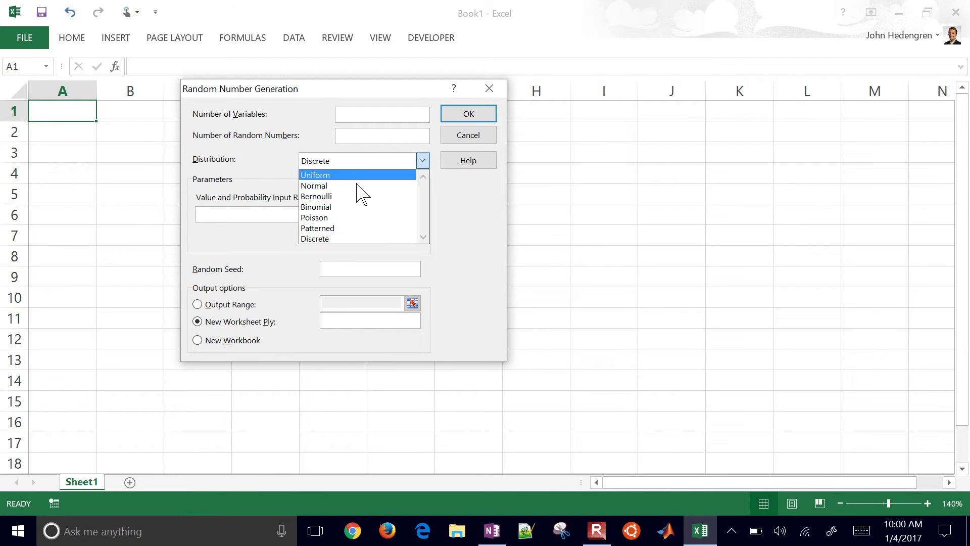
pyautogui.click(335, 218)
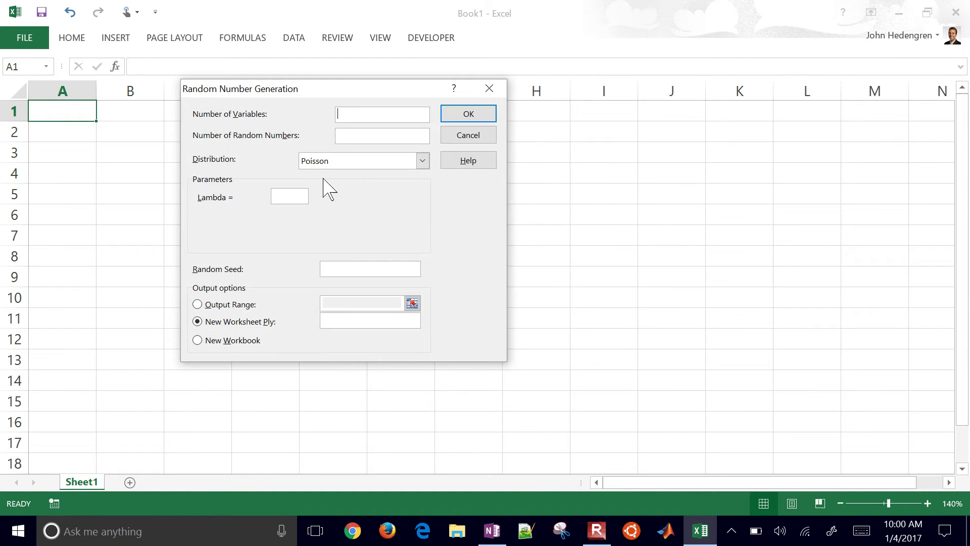
pyautogui.write('1')
pyautogui.press('Tab')
pyautogui.write('1000')
pyautogui.click(283, 197)
pyautogui.write('1')
# Set the output range to $A$1:$A$1000 and generate the numbers
pyautogui.click(197, 304)
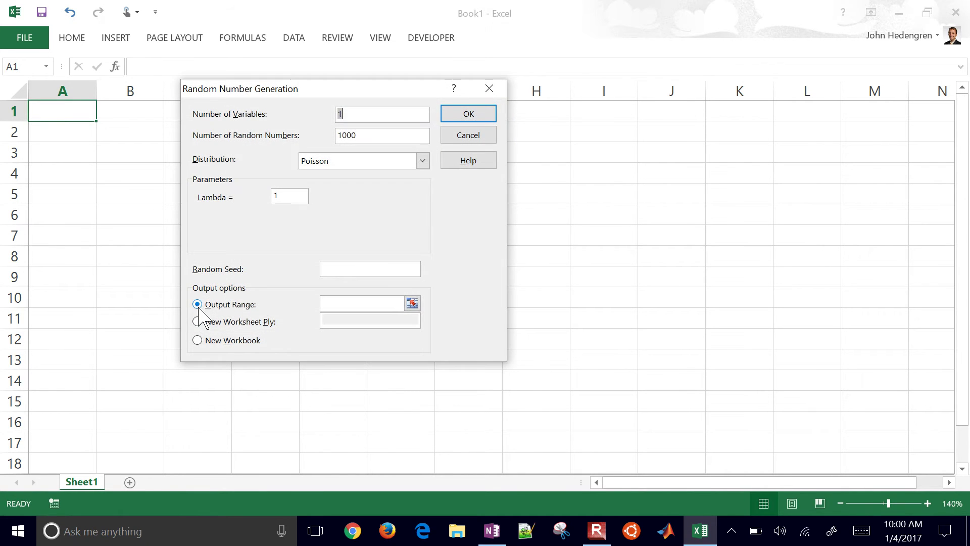
pyautogui.click(412, 303)
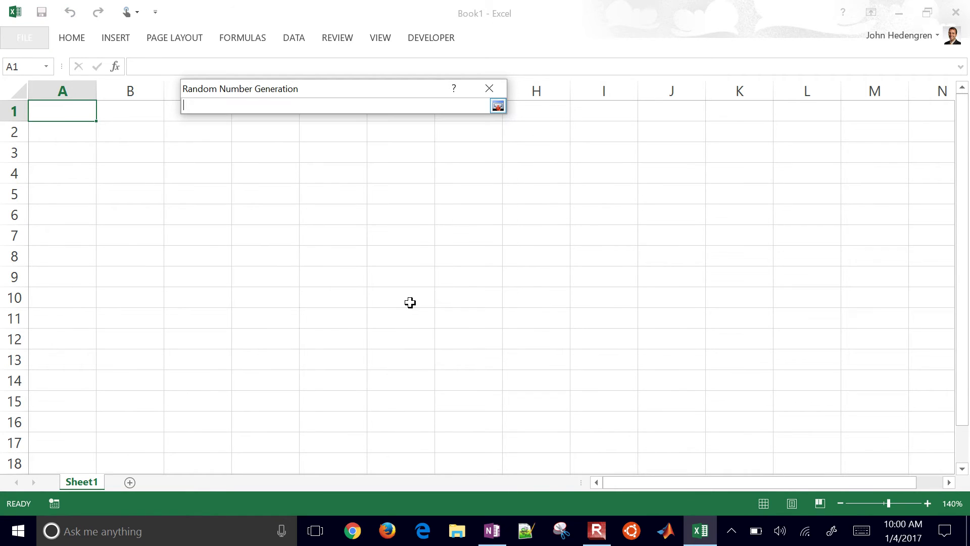
pyautogui.click(59, 111)
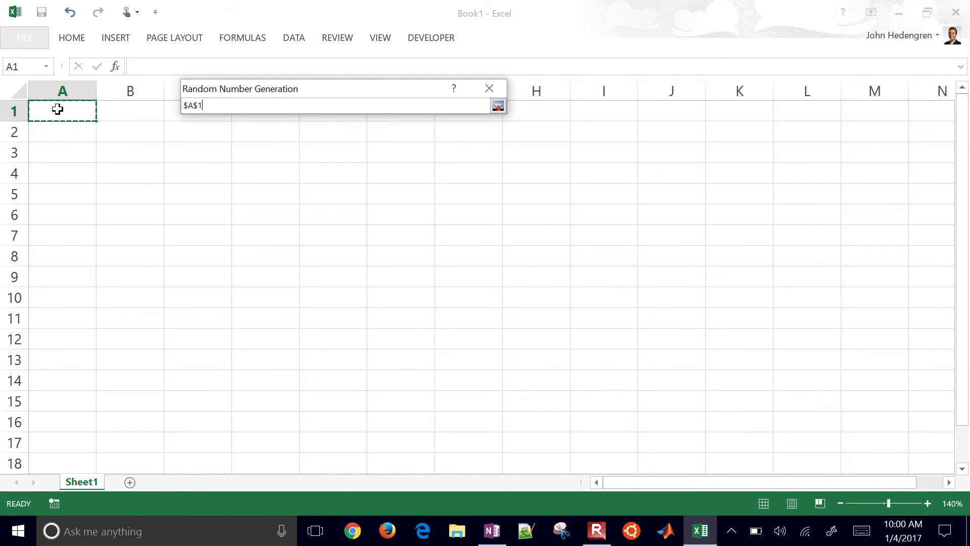
pyautogui.write(':$A$1000')
pyautogui.click(498, 106)
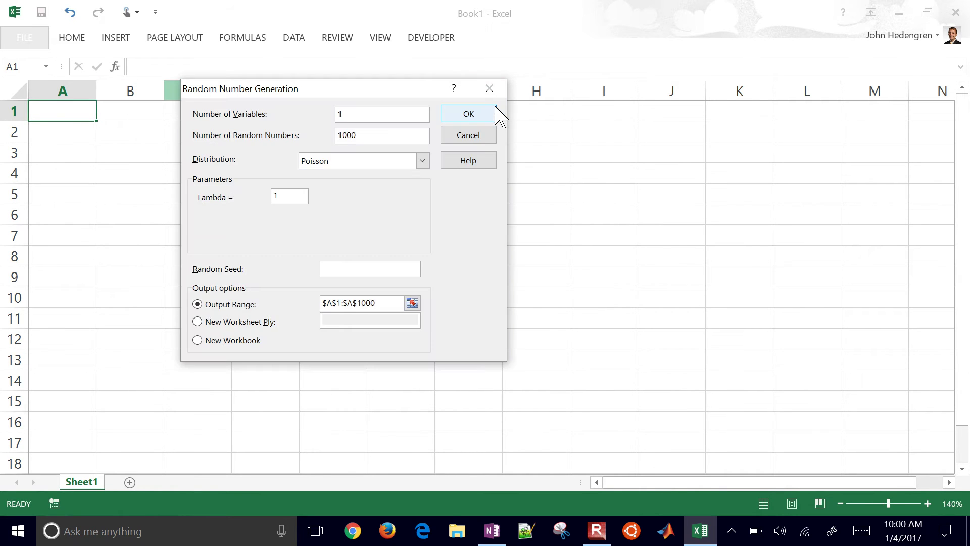
pyautogui.click(467, 115)
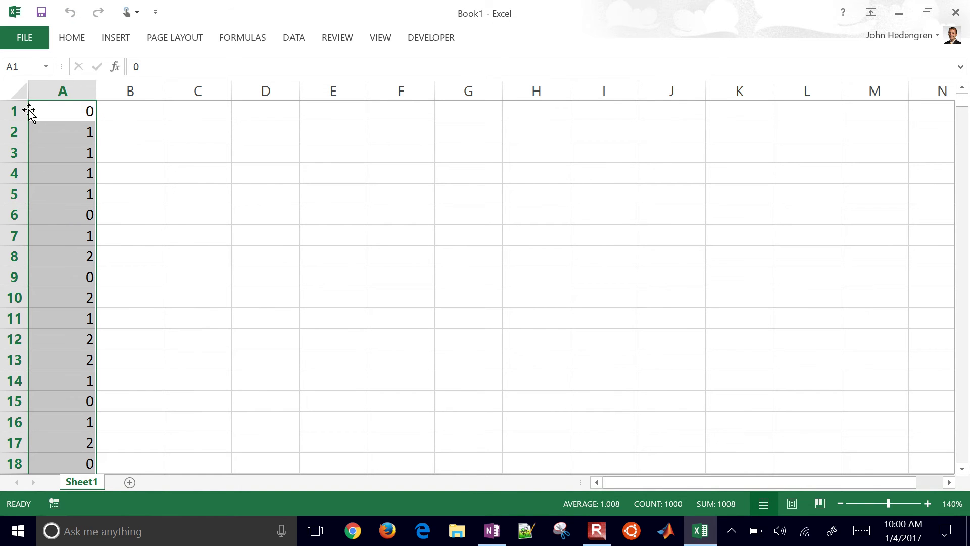
pyautogui.click(63, 254)
pyautogui.press('Up')
pyautogui.press('Up')
pyautogui.press('Up')
pyautogui.press('Up')
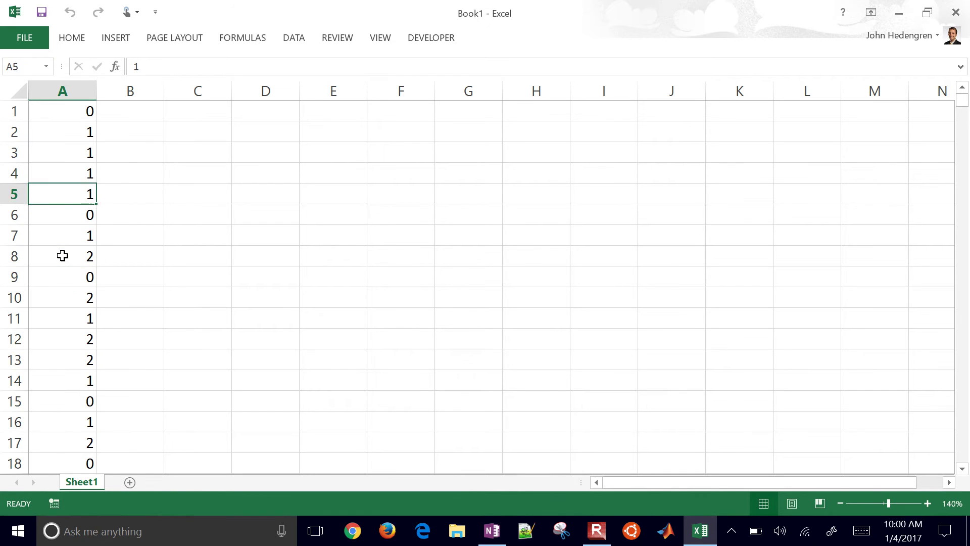
pyautogui.press('Down')
pyautogui.press('Down')
pyautogui.press('Down')
pyautogui.press('Down')
pyautogui.press('Down')
pyautogui.press('Down')
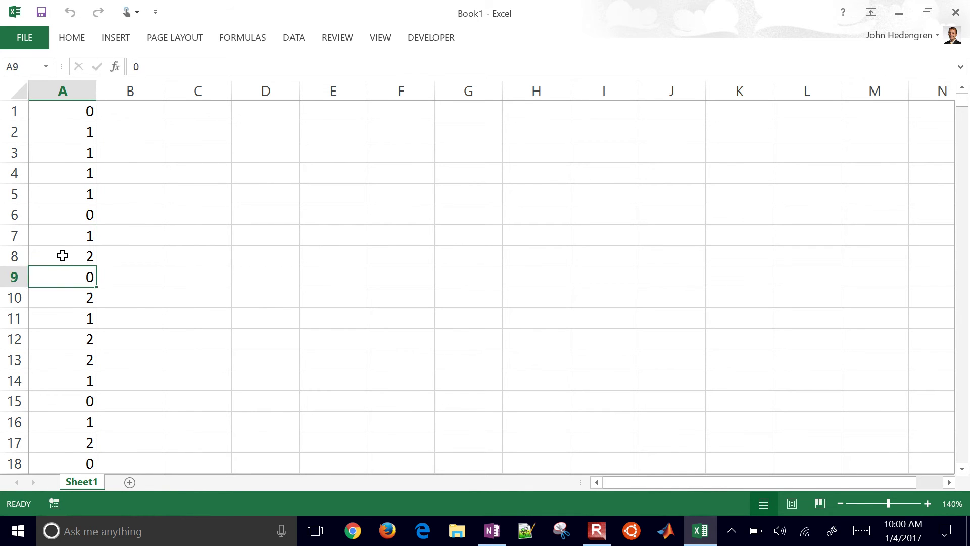
pyautogui.press('Down')
pyautogui.press('Down')
pyautogui.press('Down')
pyautogui.press('Down')
pyautogui.press('Down')
pyautogui.press('Down')
pyautogui.press('Down')
pyautogui.press('Down')
pyautogui.press('Down')
pyautogui.press('Down')
pyautogui.press('Down')
pyautogui.press('Down')
pyautogui.press('Down')
pyautogui.press('Down')
pyautogui.press('Down')
pyautogui.press('Down')
pyautogui.press('Down')
pyautogui.press('Down')
pyautogui.press('Down')
pyautogui.press('Down')
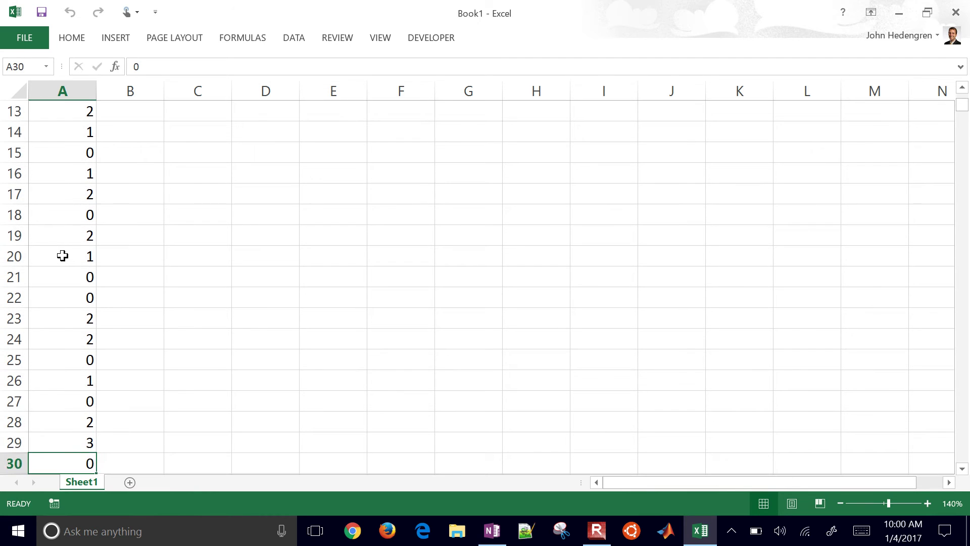
pyautogui.press('Up')
pyautogui.press('Up')
pyautogui.press('Up')
pyautogui.press('Up')
pyautogui.press('Down')
pyautogui.press('Down')
pyautogui.press('Down')
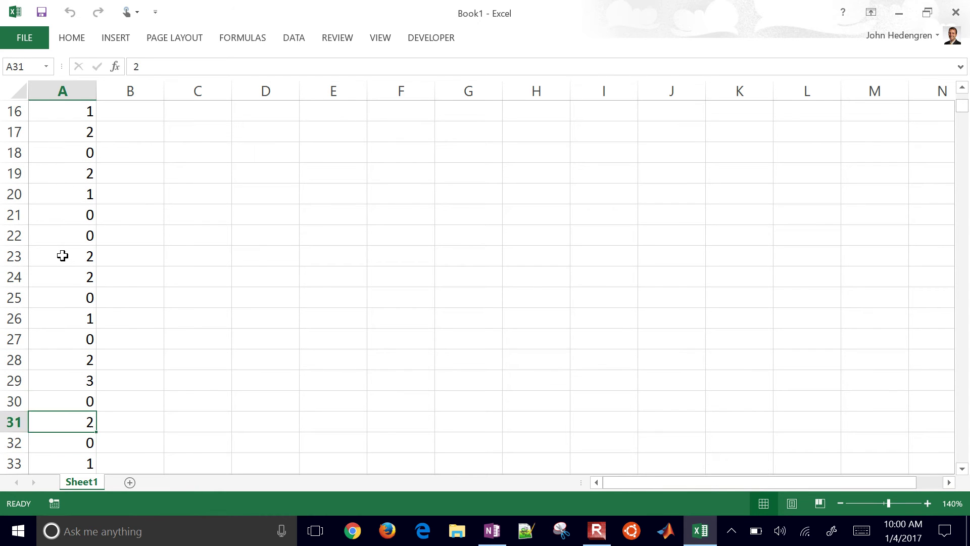
pyautogui.press('Down')
pyautogui.press('Down')
pyautogui.press('Down')
pyautogui.press('Down')
pyautogui.press('Down')
pyautogui.press('Down')
pyautogui.press('Down')
pyautogui.press('Down')
pyautogui.press('Down')
pyautogui.press('Down')
pyautogui.press('Down')
pyautogui.press('Down')
pyautogui.press('Down')
pyautogui.press('Down')
pyautogui.press('Down')
pyautogui.press('Down')
pyautogui.press('Down')
pyautogui.press('Down')
pyautogui.press('Down')
pyautogui.press('Down')
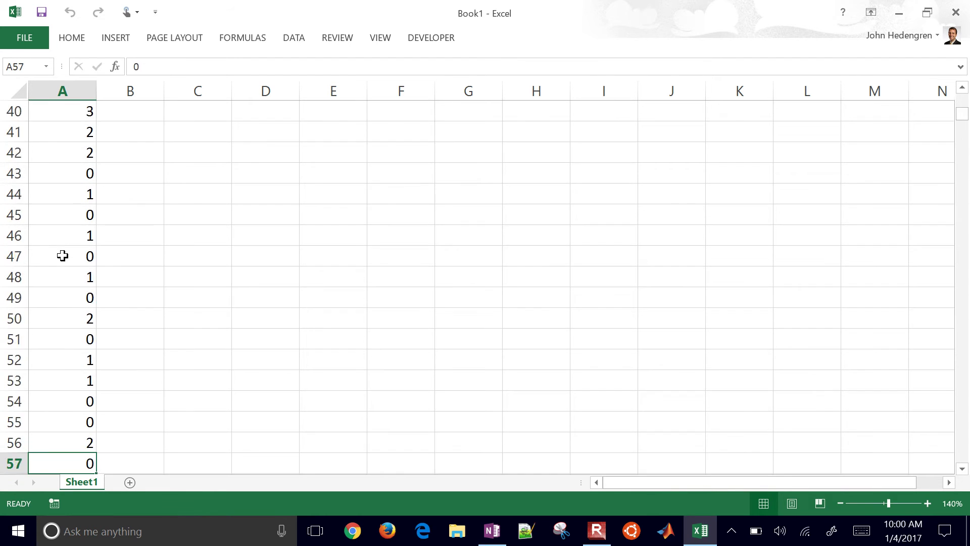
pyautogui.press('Down')
pyautogui.press('Down')
pyautogui.press('Down')
pyautogui.press('Down')
pyautogui.press('Down')
pyautogui.press('Down')
pyautogui.press('Down')
pyautogui.press('Down')
pyautogui.press('Down')
pyautogui.press('Down')
pyautogui.press('Down')
pyautogui.press('Down')
pyautogui.press('Down')
pyautogui.press('Down')
pyautogui.press('Down')
pyautogui.press('Down')
pyautogui.press('Down')
pyautogui.press('Down')
pyautogui.press('Down')
pyautogui.press('Down')
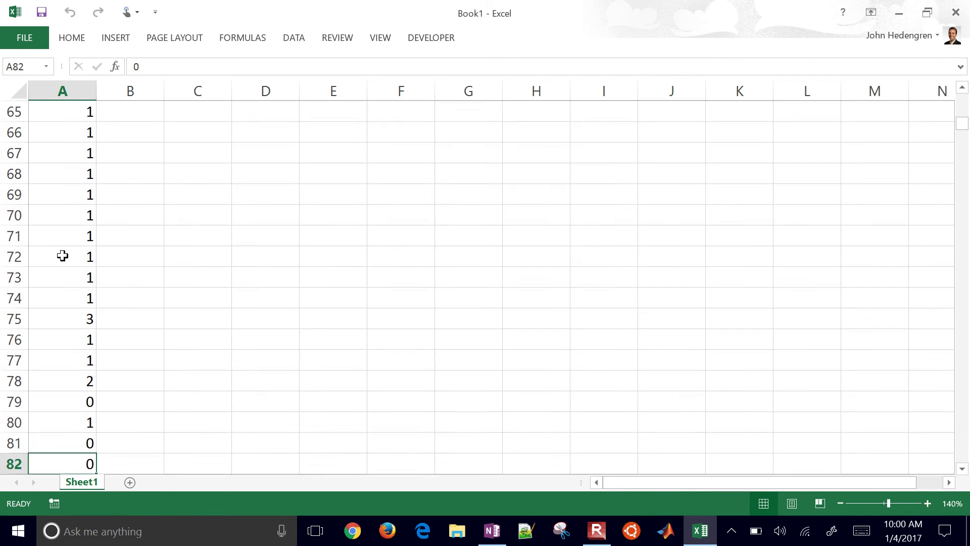
pyautogui.press('Down')
pyautogui.press('Down')
pyautogui.press('Down')
pyautogui.press('Down')
pyautogui.press('Down')
pyautogui.press('Down')
pyautogui.press('Down')
pyautogui.press('Down')
pyautogui.press('Down')
pyautogui.press('Down')
pyautogui.press('Down')
pyautogui.press('Down')
pyautogui.press('Down')
pyautogui.press('Down')
pyautogui.press('Down')
pyautogui.press('Down')
pyautogui.press('Down')
pyautogui.press('Down')
pyautogui.press('Down')
pyautogui.press('Down')
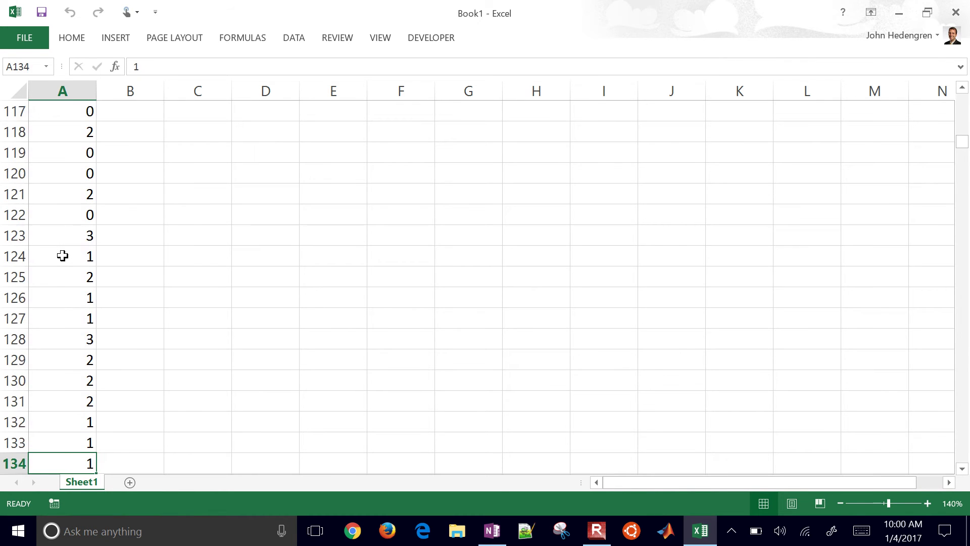
pyautogui.press('Down')
pyautogui.press('Down')
pyautogui.press('Down')
pyautogui.press('Down')
pyautogui.press('Down')
pyautogui.press('Down')
pyautogui.press('Down')
pyautogui.press('Down')
pyautogui.press('Down')
pyautogui.press('Down')
pyautogui.press('Down')
pyautogui.press('Down')
pyautogui.press('Down')
pyautogui.press('Down')
pyautogui.press('Down')
pyautogui.press('Down')
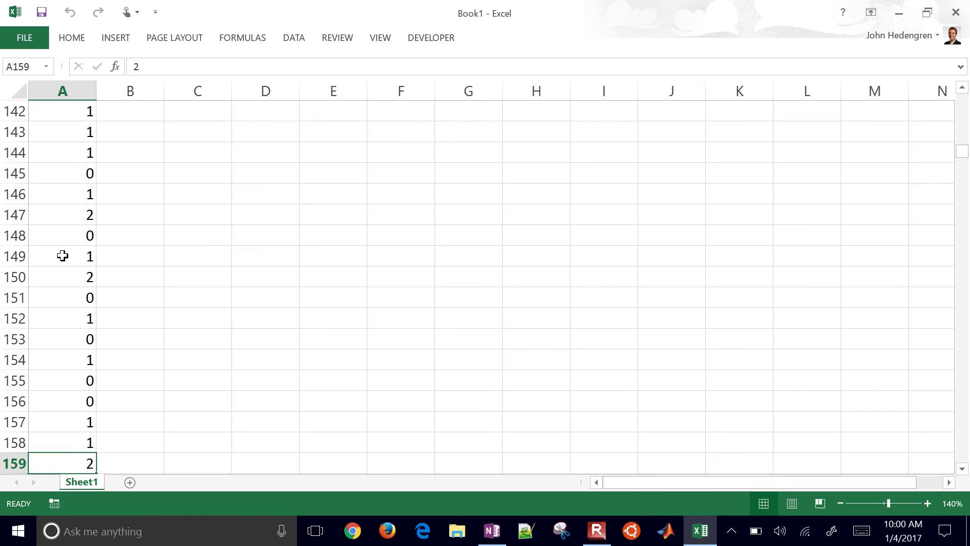
pyautogui.press('Up')
pyautogui.press('Up')
pyautogui.press('Right')
pyautogui.hotkey('ctrl', 'Up')
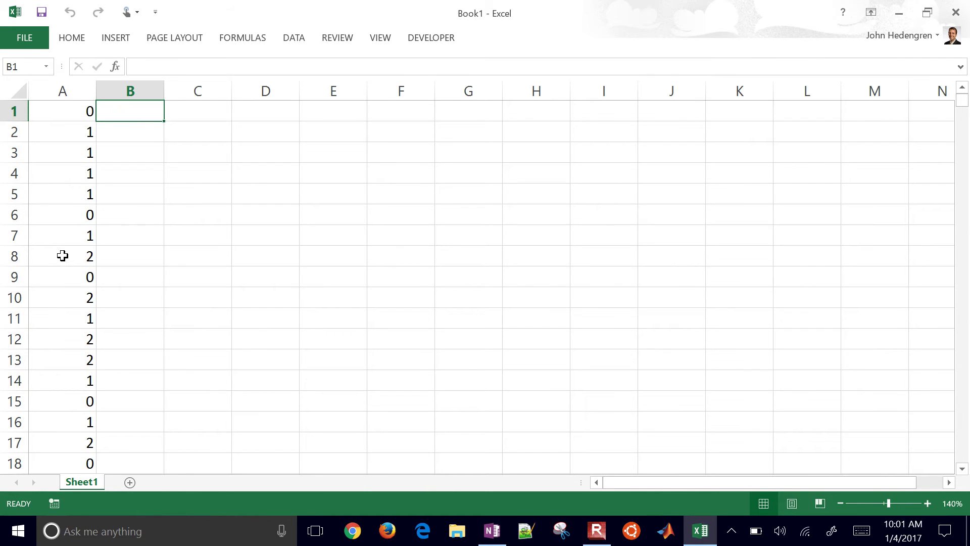
# Enter the 'Bins' heading in C1 and fill bin values 0 through 5 down to C7
pyautogui.press('Right')
pyautogui.write('Bins')
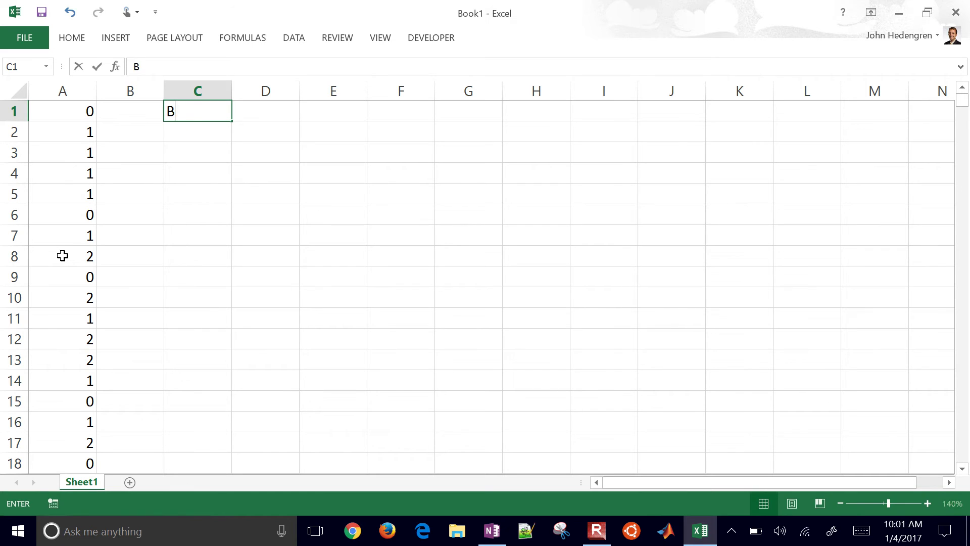
pyautogui.press('Return')
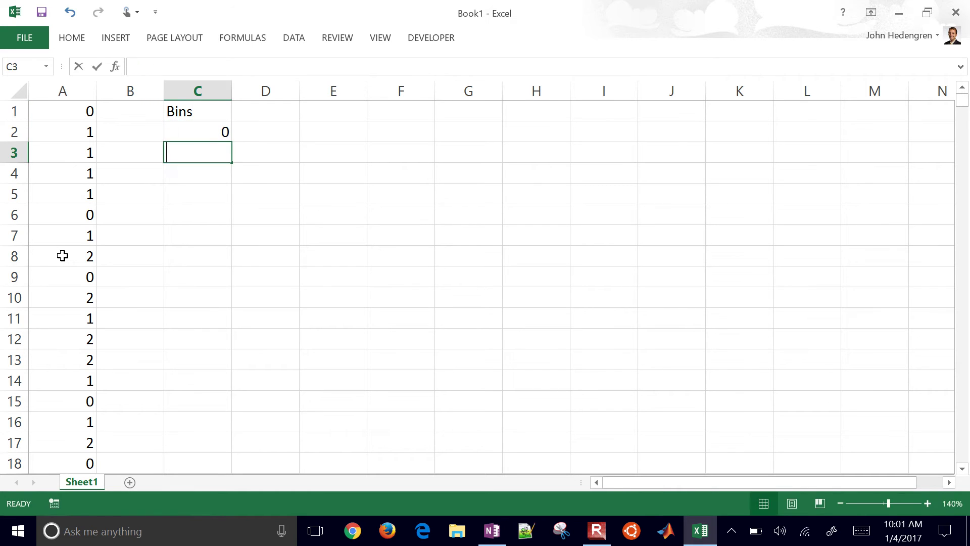
pyautogui.write('1')
pyautogui.press('Return')
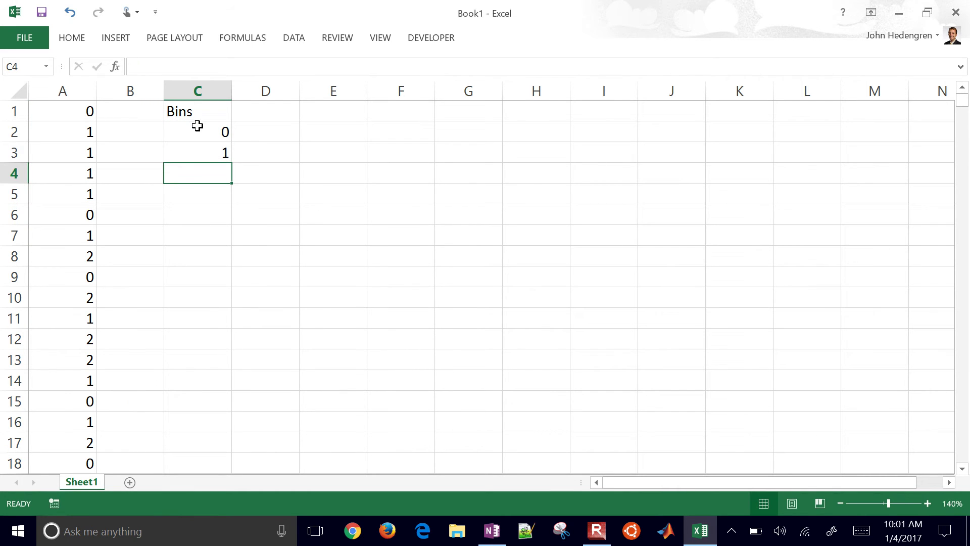
pyautogui.moveTo(199, 130); pyautogui.dragTo(206, 240)
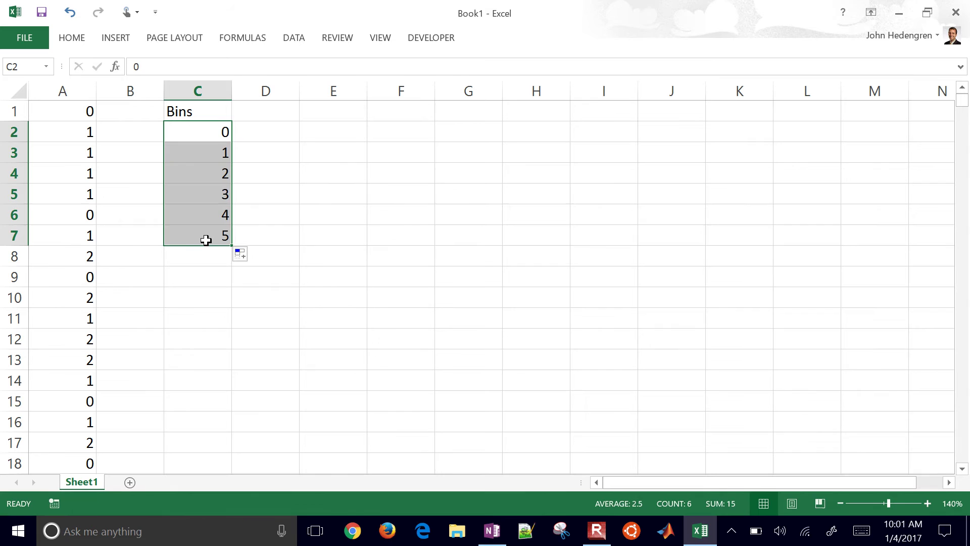
# Type the 'Frequency' heading in D1 and select D2:D7 below it
pyautogui.press('Right')
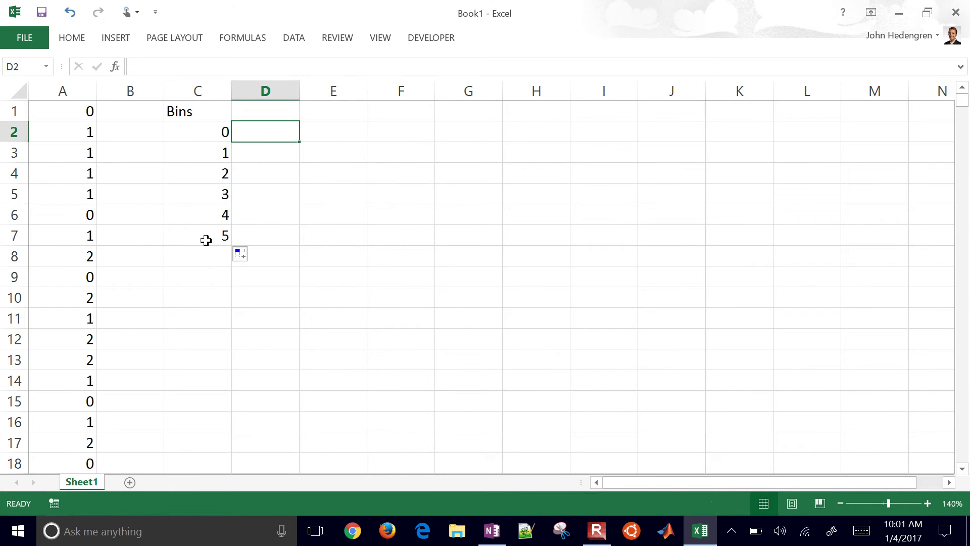
pyautogui.press('Up')
pyautogui.write('Fre')
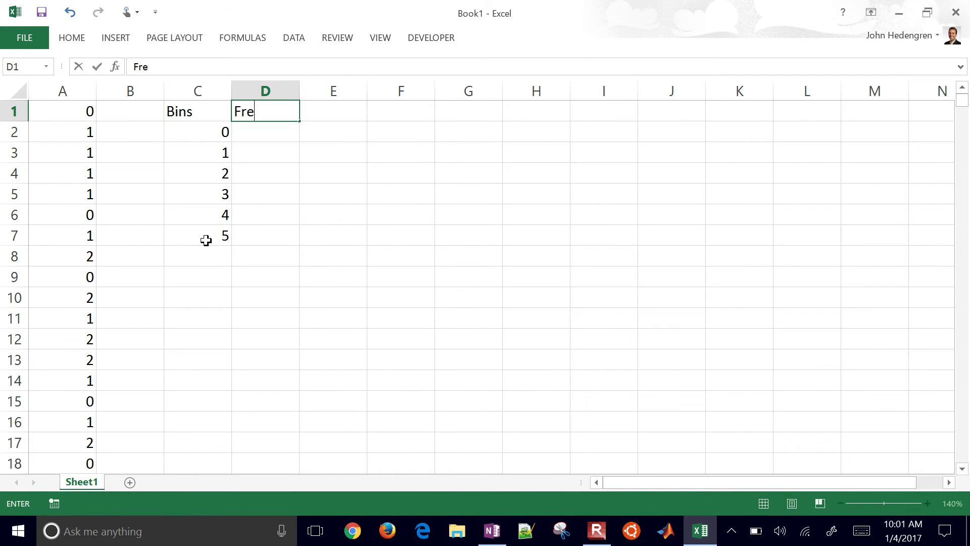
pyautogui.write('quency')
pyautogui.press('Return')
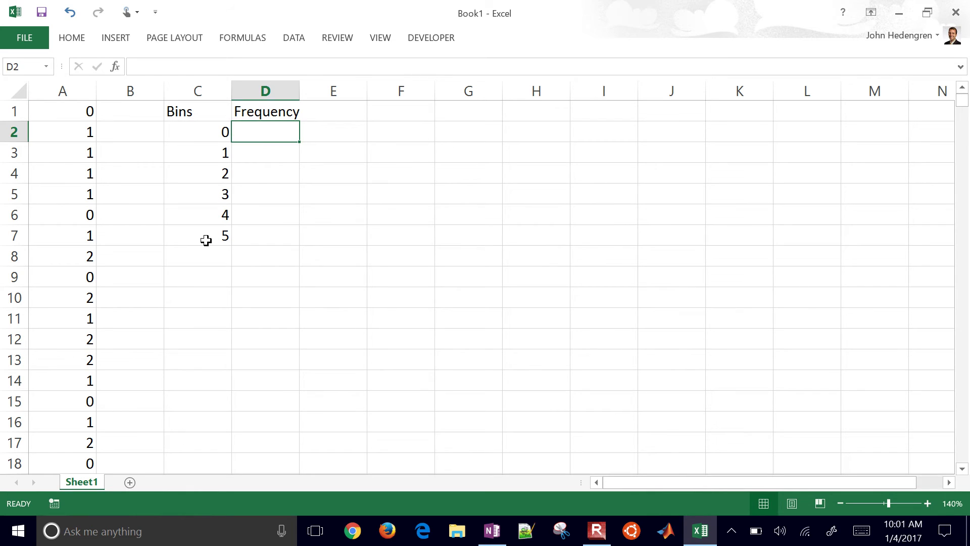
pyautogui.hotkey('shift', 'Down')
pyautogui.hotkey('shift', 'Down')
pyautogui.hotkey('shift', 'Down')
pyautogui.hotkey('shift', 'Down')
pyautogui.hotkey('shift', 'Down')
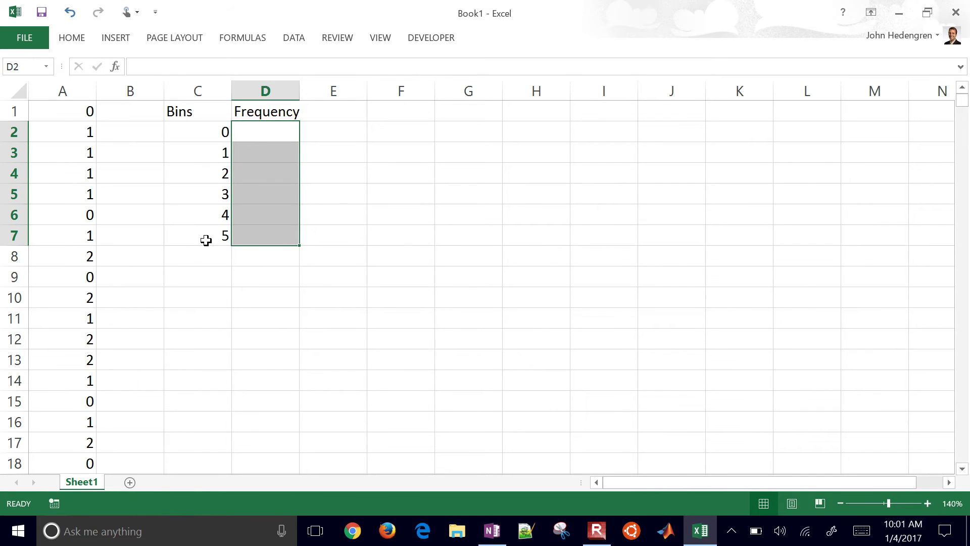
pyautogui.click(396, 195)
pyautogui.click(256, 129)
pyautogui.moveTo(256, 130); pyautogui.dragTo(256, 233)
# Confirm column D is empty and reselect the six Frequency cells D2:D7
pyautogui.click(259, 130)
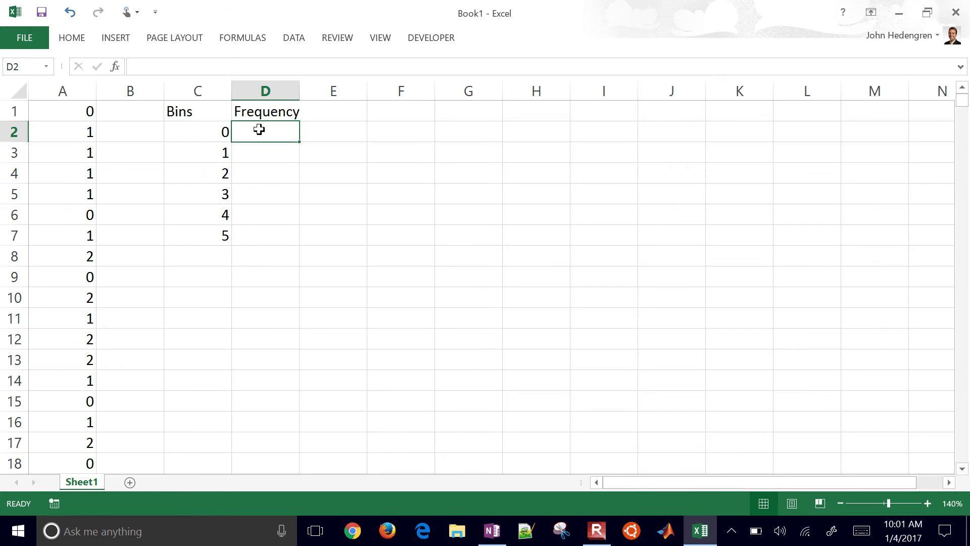
pyautogui.hotkey('ctrl', 'Down')
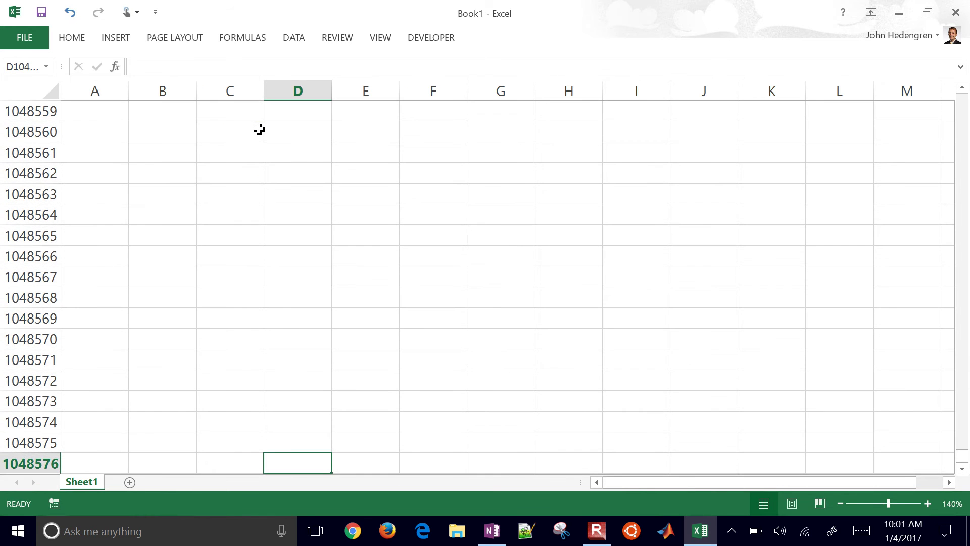
pyautogui.hotkey('ctrl', 'Up')
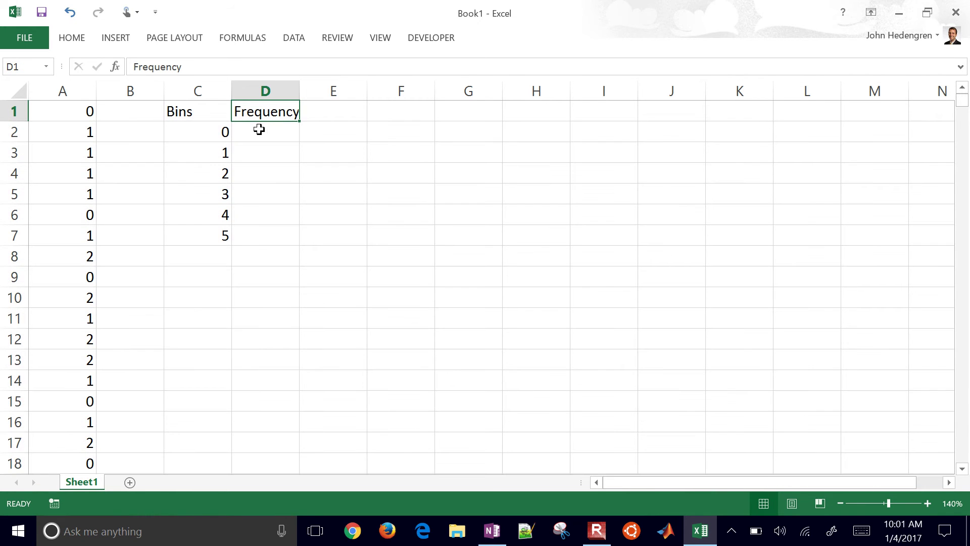
pyautogui.hotkey('ctrl', 'Left')
pyautogui.hotkey('ctrl', 'Left')
pyautogui.hotkey('ctrl', 'Right')
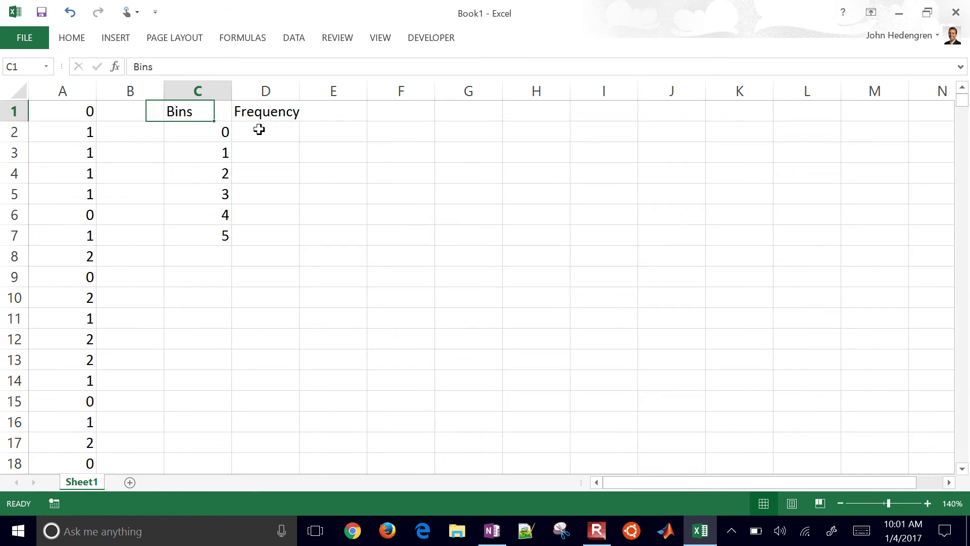
pyautogui.hotkey('ctrl', 'Right')
pyautogui.press('Down')
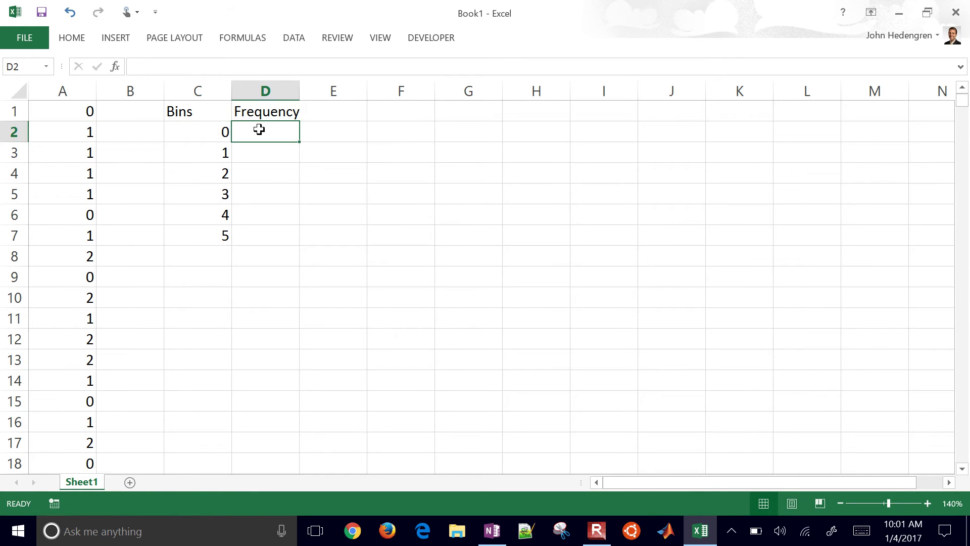
pyautogui.hotkey('shift', 'Down')
pyautogui.hotkey('shift', 'Down')
pyautogui.hotkey('shift', 'Down')
pyautogui.hotkey('shift', 'Down')
pyautogui.hotkey('shift', 'Down')
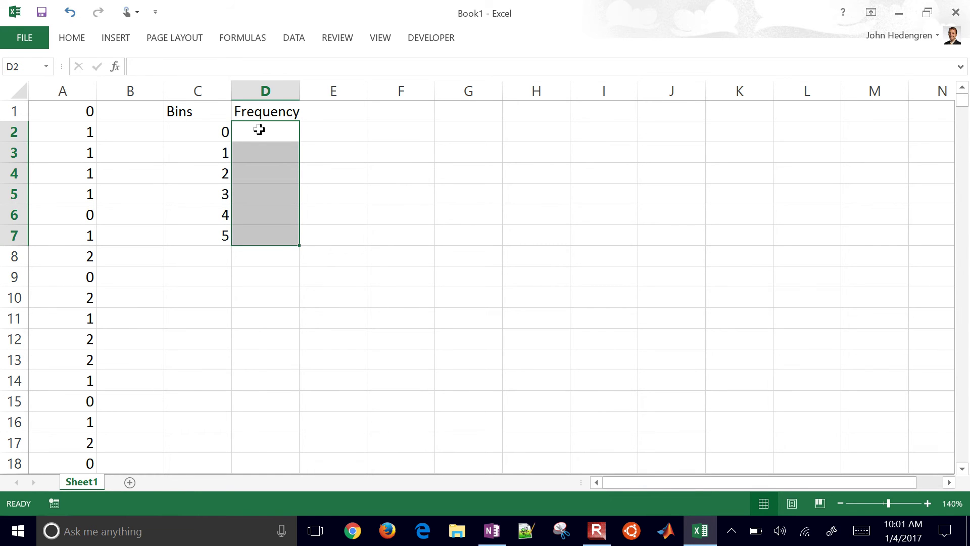
# Enter =FREQUENCY(A1:A1000,C2:C7) across D2:D7 as an array formula with Ctrl+Shift+Enter
pyautogui.write('=')
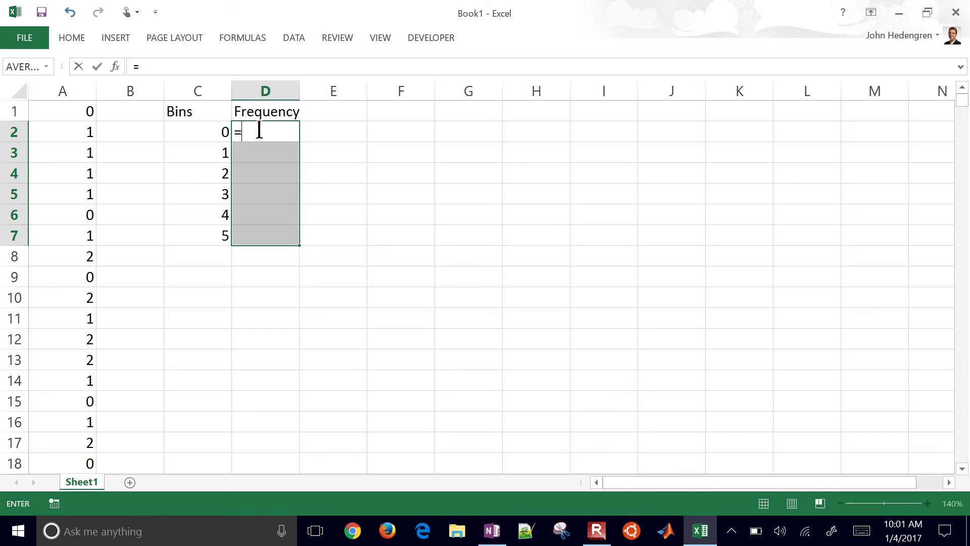
pyautogui.write('fre')
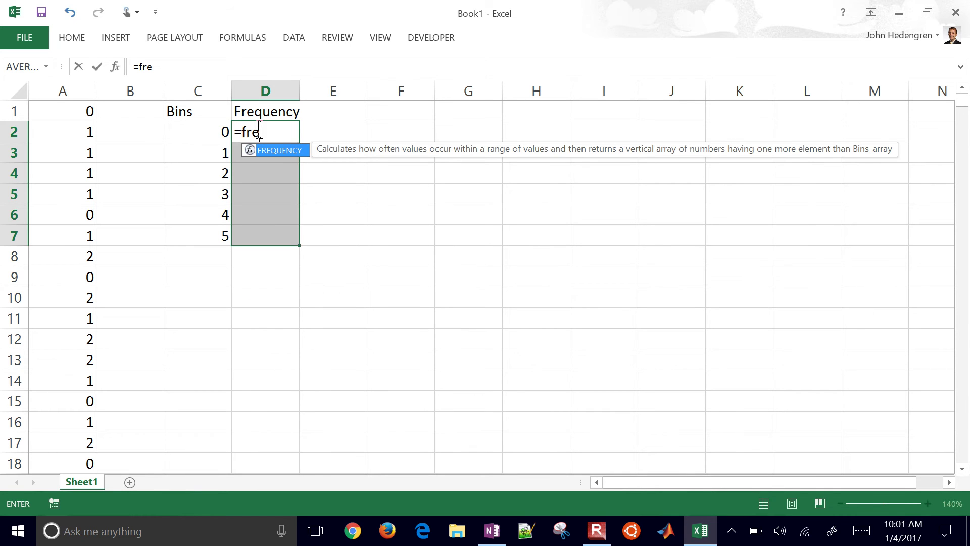
pyautogui.write('quen')
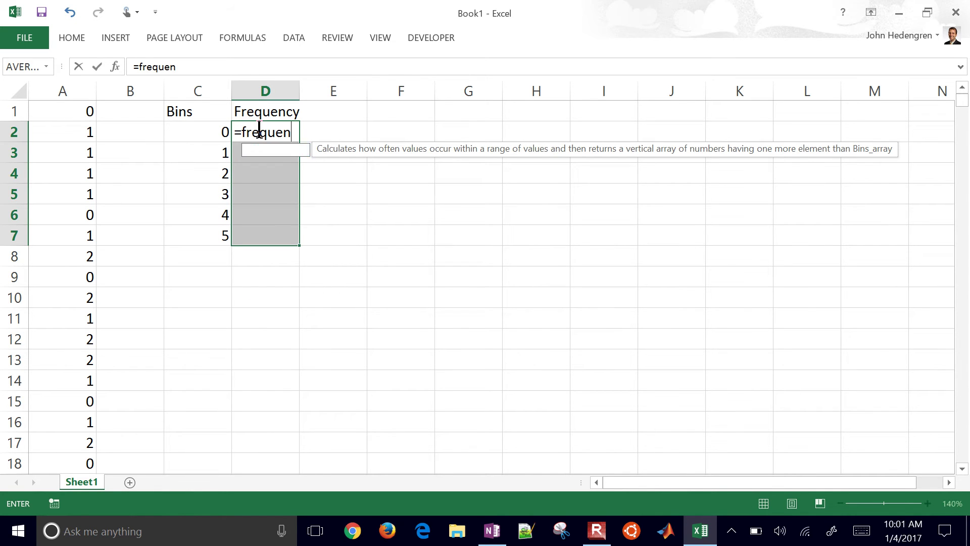
pyautogui.write('cy(')
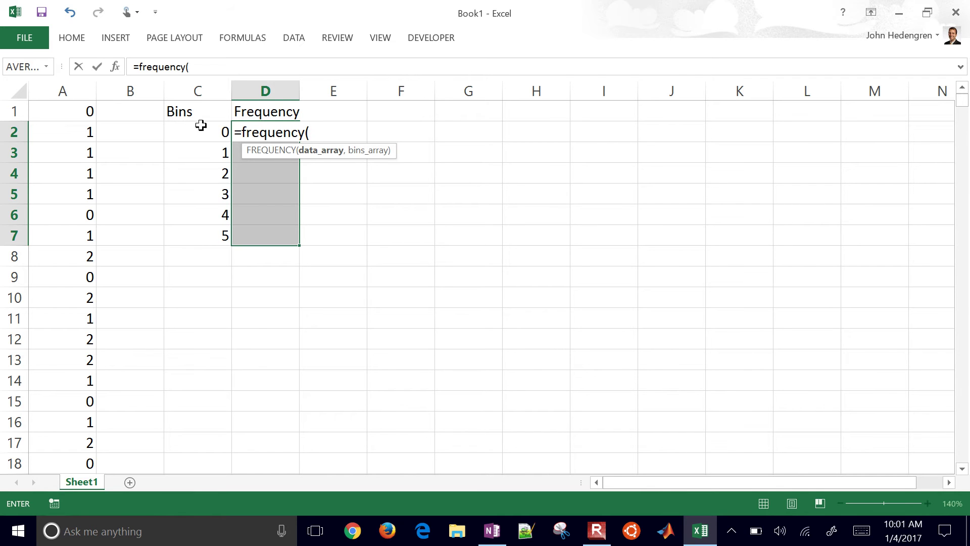
pyautogui.click(76, 110)
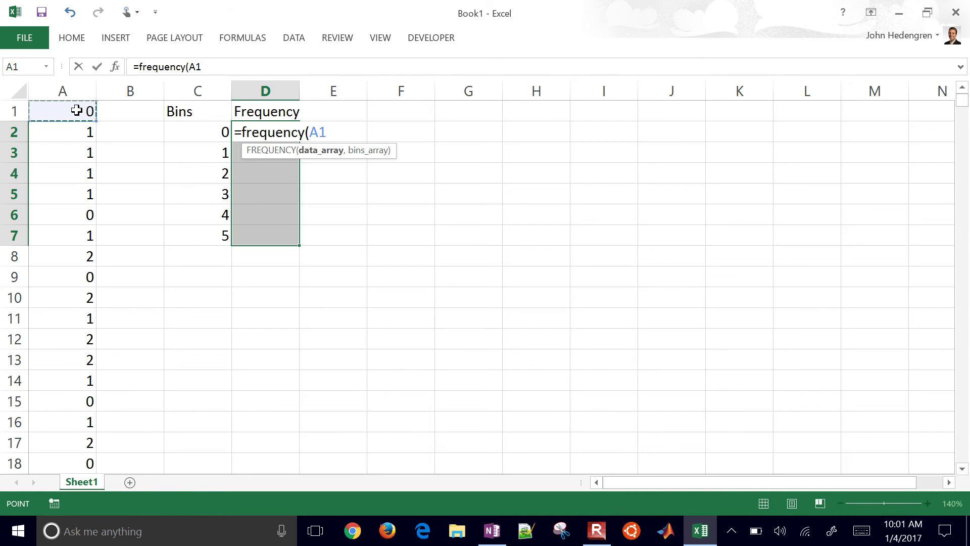
pyautogui.hotkey('ctrl', 'shift', 'Down')
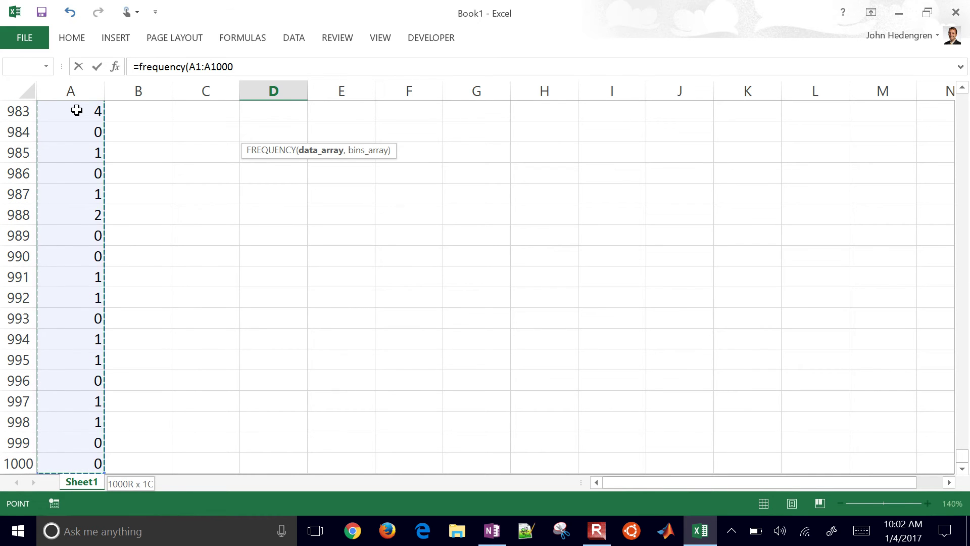
pyautogui.write(',')
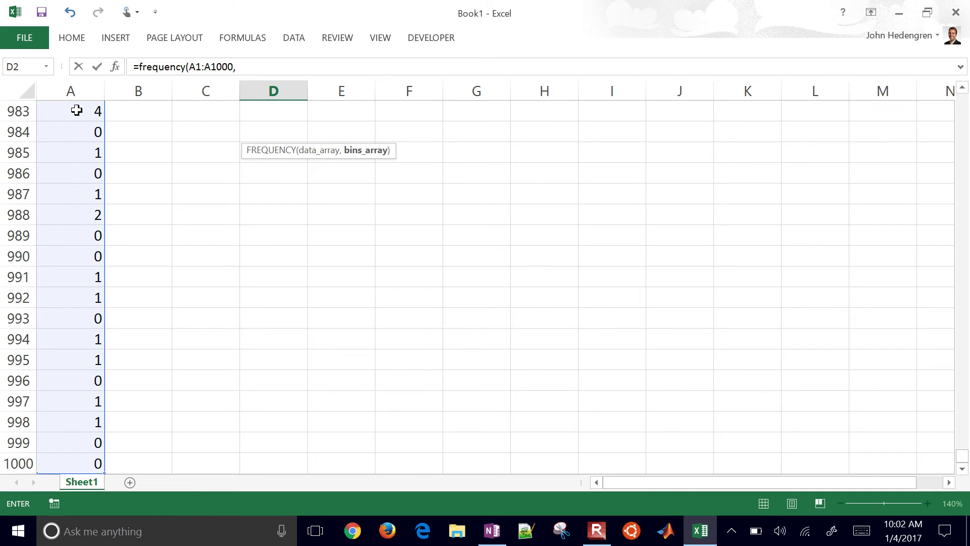
pyautogui.click(166, 138)
pyautogui.hotkey('ctrl', 'Up')
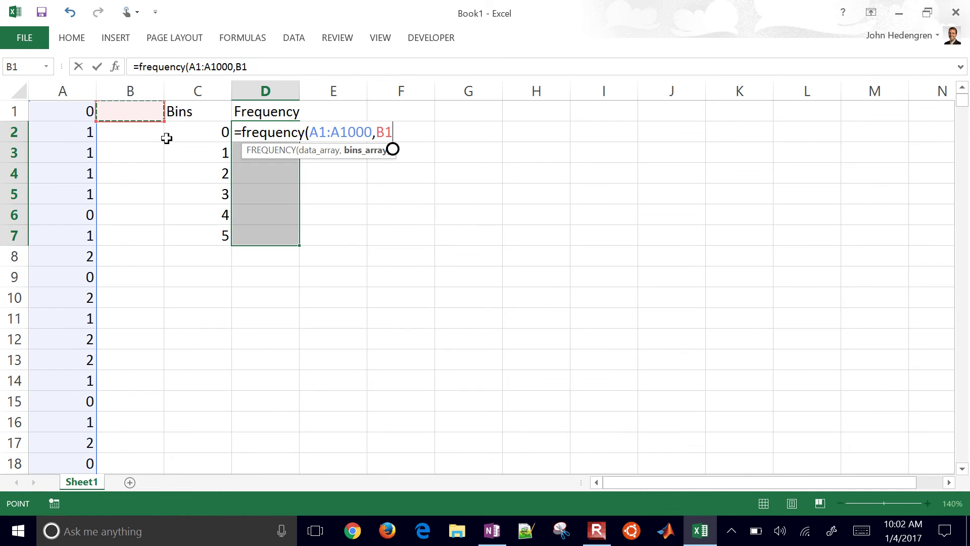
pyautogui.press('Right')
pyautogui.press('Down')
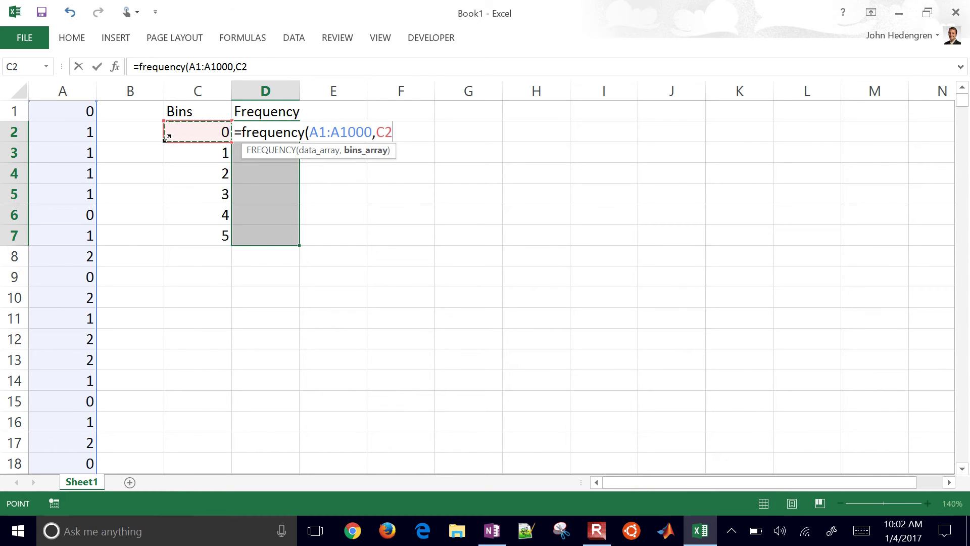
pyautogui.hotkey('ctrl', 'shift', 'Down')
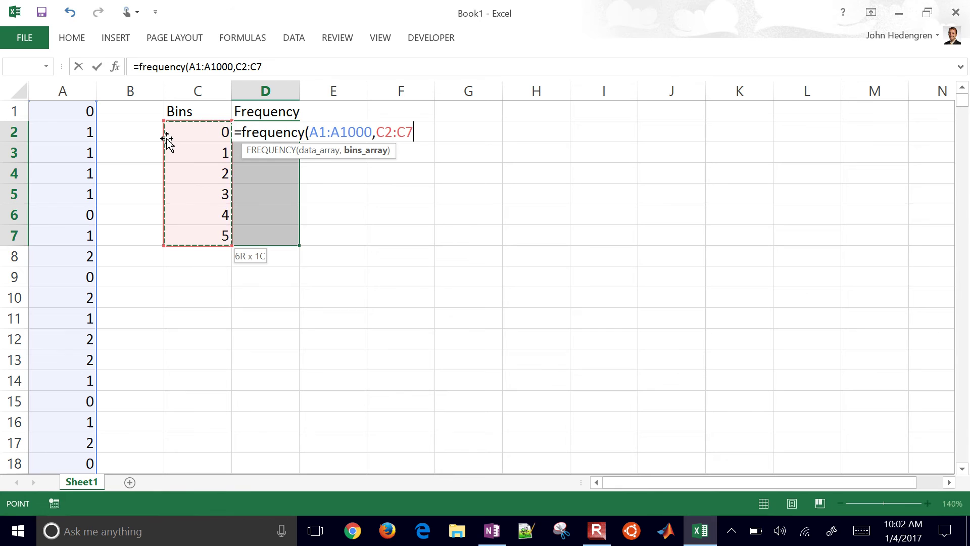
pyautogui.write(')')
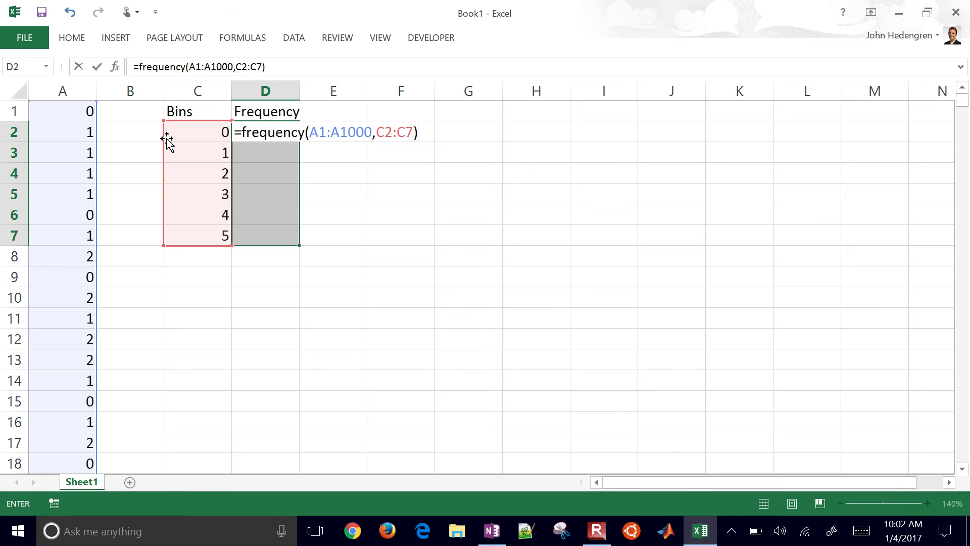
pyautogui.hotkey('ctrl', 'shift', 'Return')
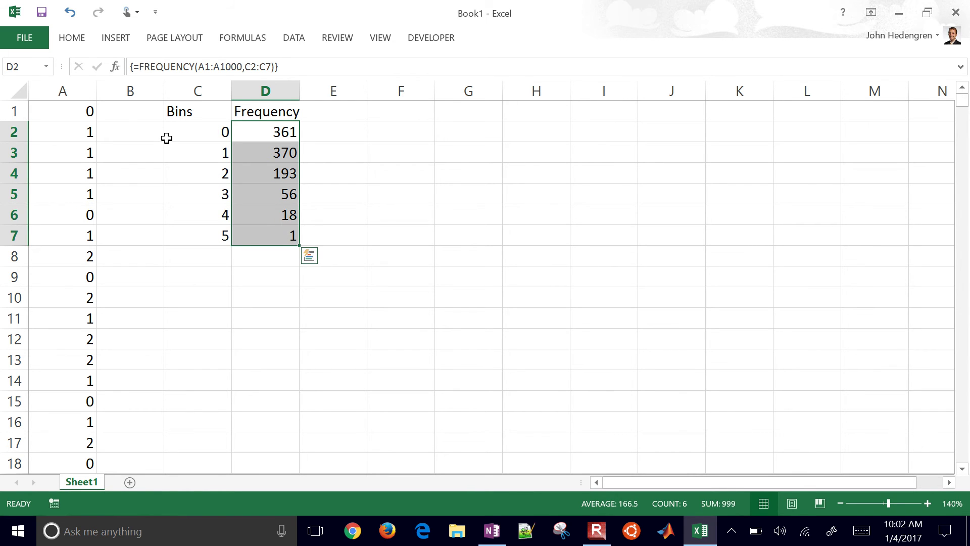
pyautogui.press('Right')
pyautogui.press('Left')
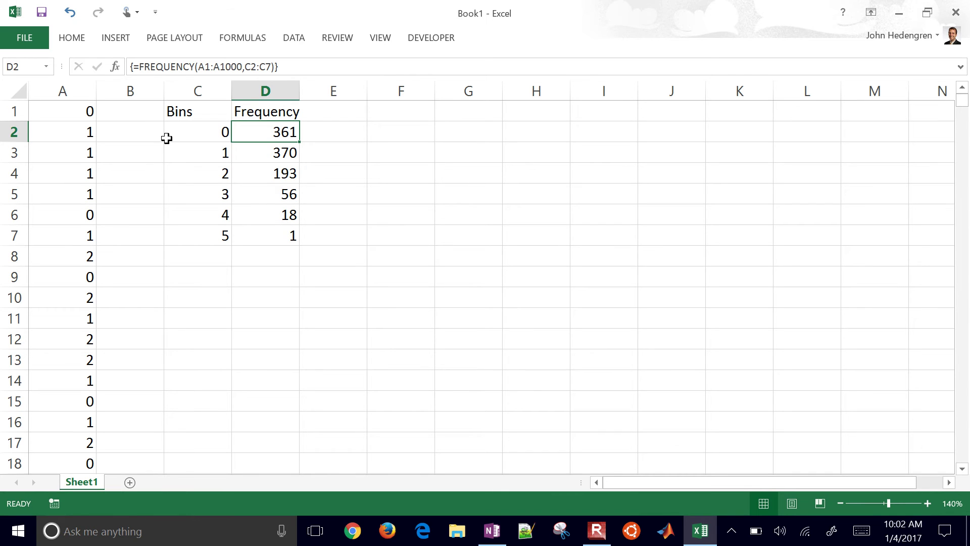
pyautogui.press('Down')
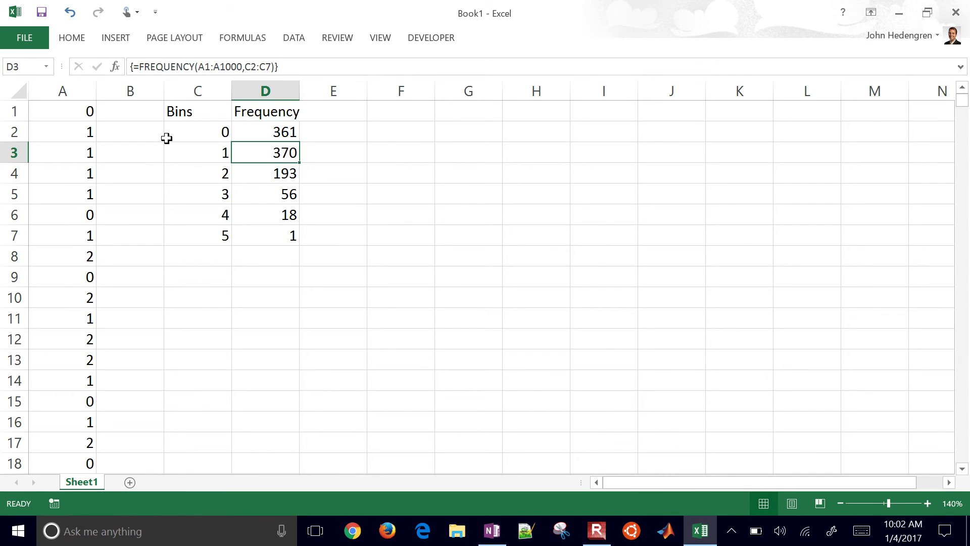
pyautogui.press('Down')
pyautogui.press('Down')
pyautogui.press('Down')
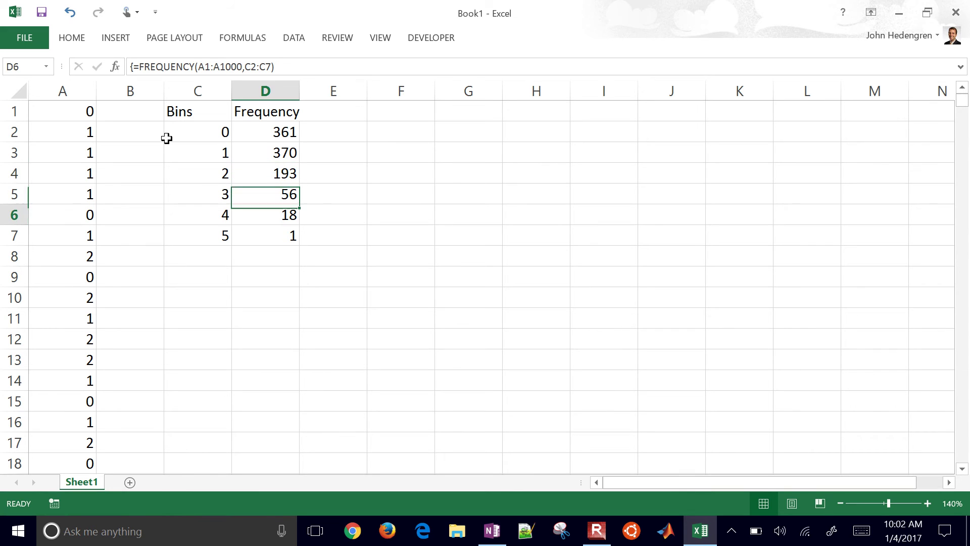
pyautogui.press('Down')
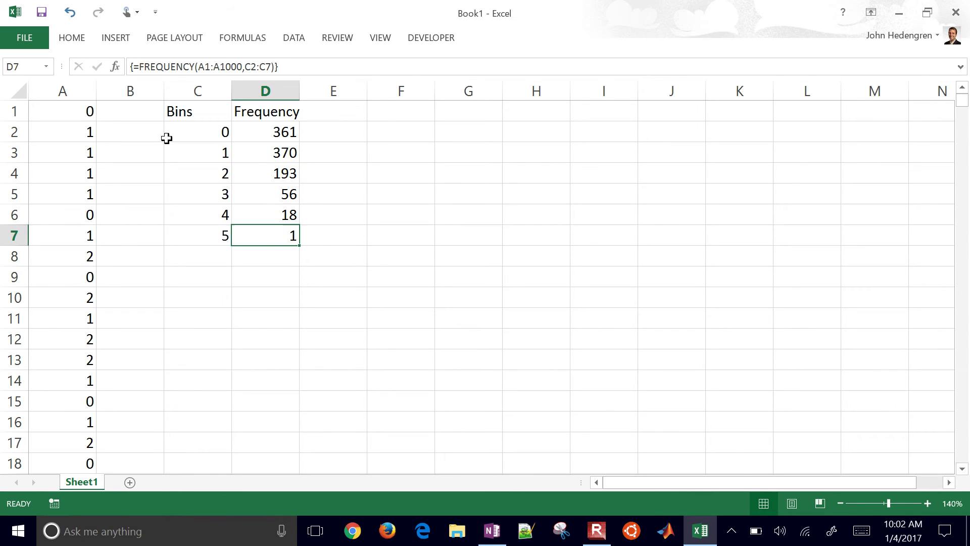
pyautogui.press('Down')
pyautogui.press('Down')
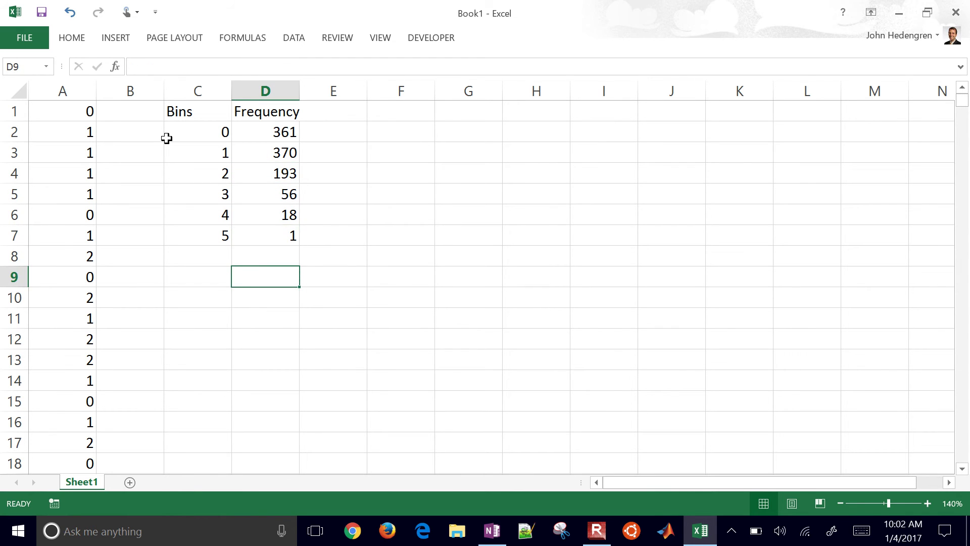
# Total the counts in D9 with =SUM(D2:D7), giving 999
pyautogui.write('=sum(')
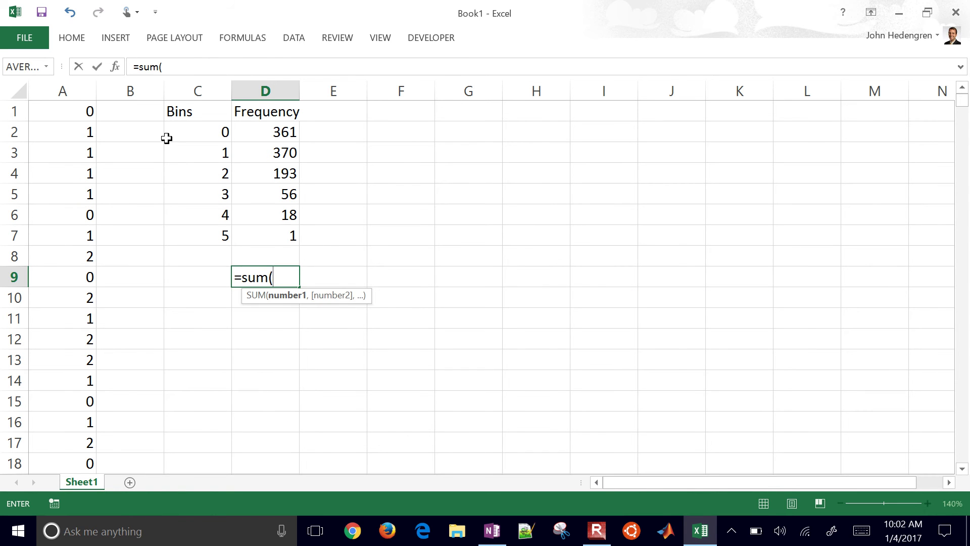
pyautogui.press('Up')
pyautogui.press('Up')
pyautogui.hotkey('ctrl', 'shift', 'Up')
pyautogui.hotkey('shift', 'Down')
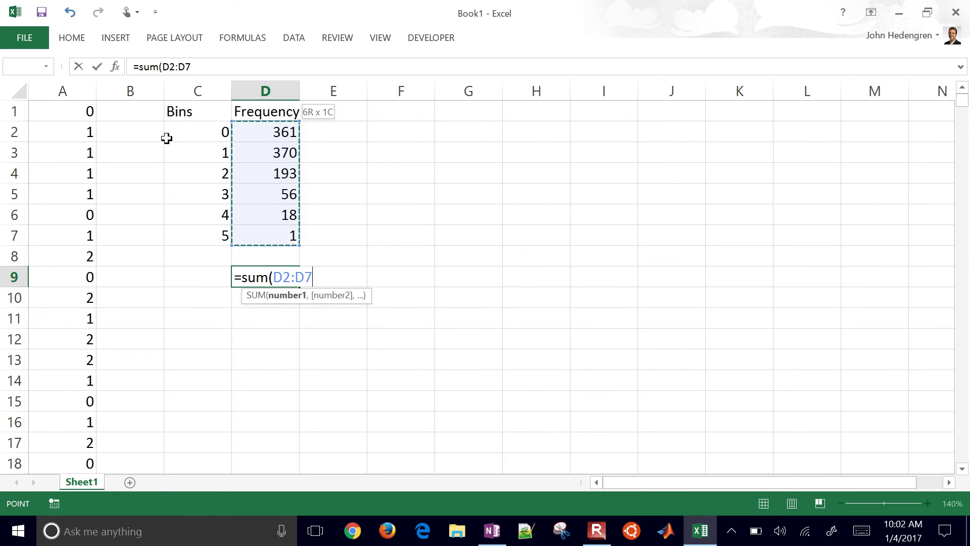
pyautogui.write(')')
pyautogui.press('Return')
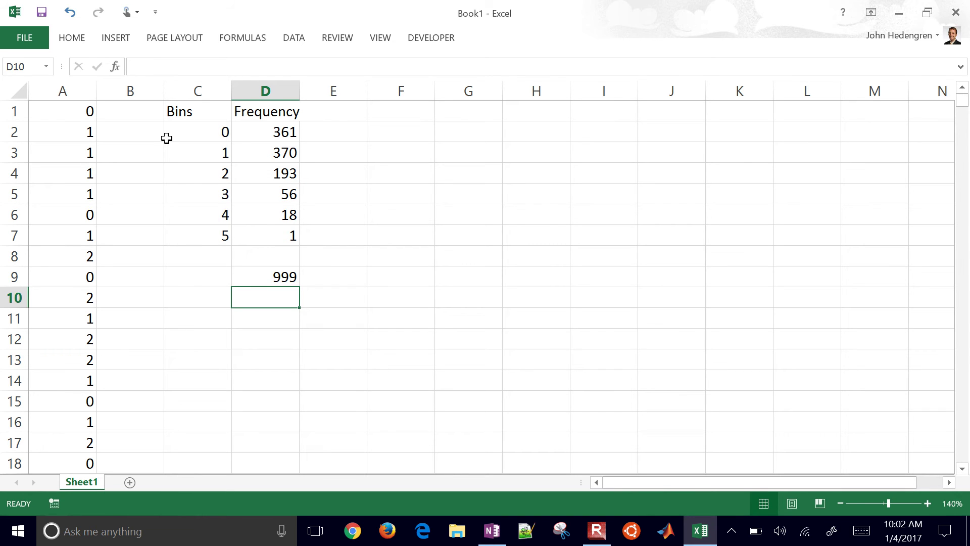
# Add bin value 6 in C8 and select D7:D8
pyautogui.press('Up')
pyautogui.press('Up')
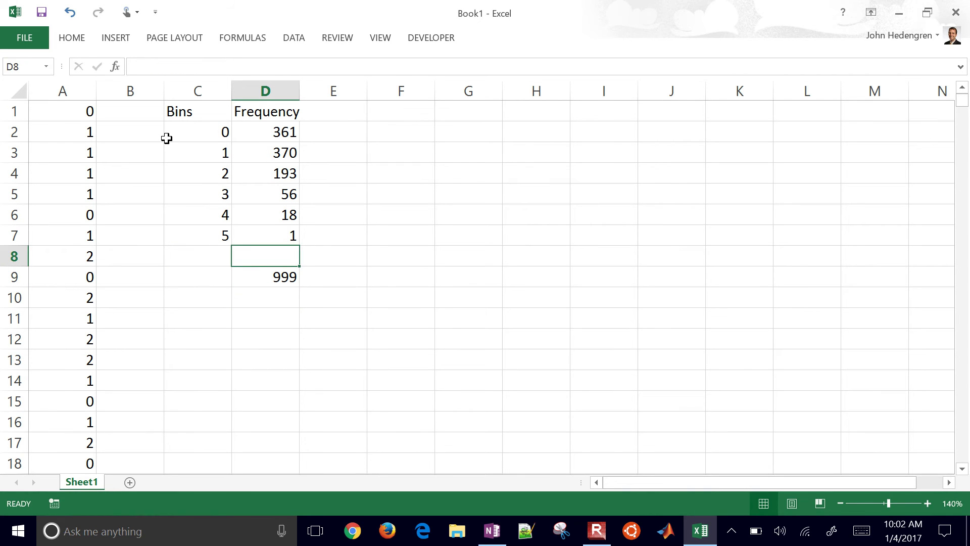
pyautogui.press('Left')
pyautogui.write('6')
pyautogui.press('Right')
pyautogui.hotkey('shift', 'Up')
pyautogui.hotkey('shift', 'Up')
pyautogui.hotkey('shift', 'Up')
pyautogui.hotkey('shift', 'Up')
pyautogui.hotkey('shift', 'Up')
pyautogui.hotkey('shift', 'Up')
pyautogui.hotkey('shift', 'Up')
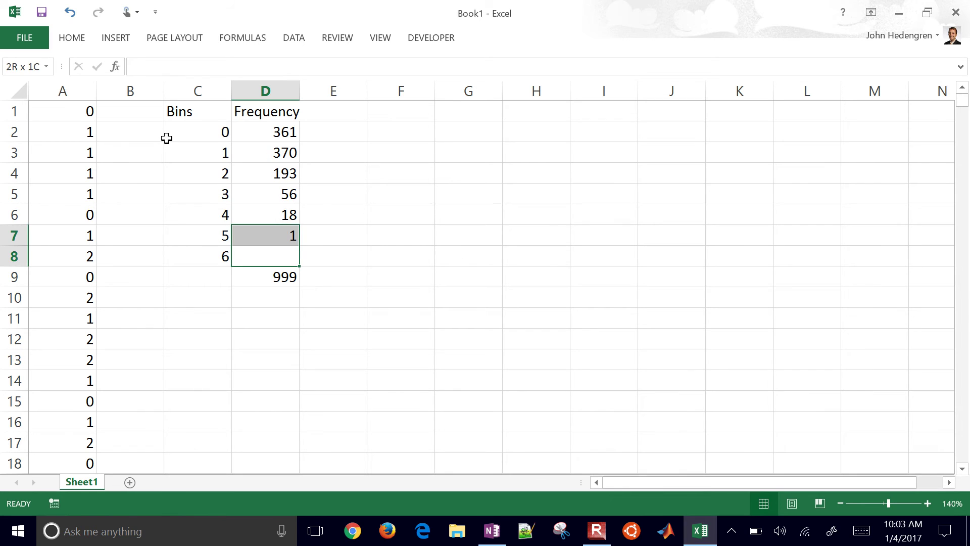
pyautogui.hotkey('shift', 'Down')
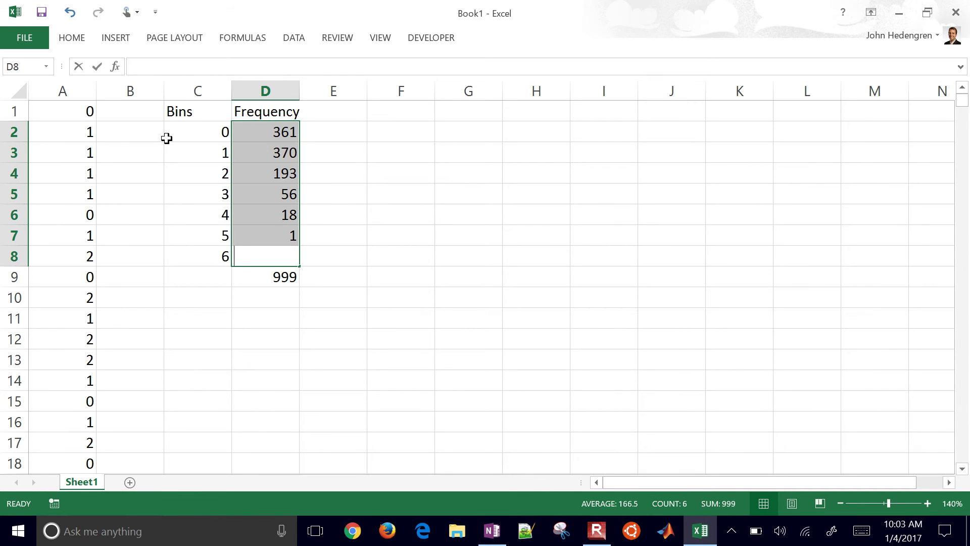
pyautogui.write('=')
pyautogui.press('BackSpace')
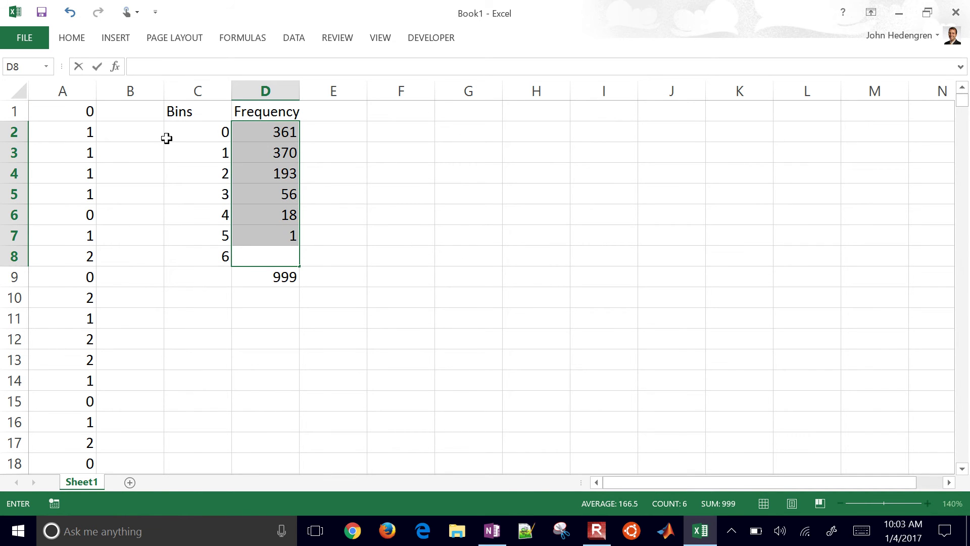
pyautogui.press('Escape')
pyautogui.press('Right')
pyautogui.press('Left')
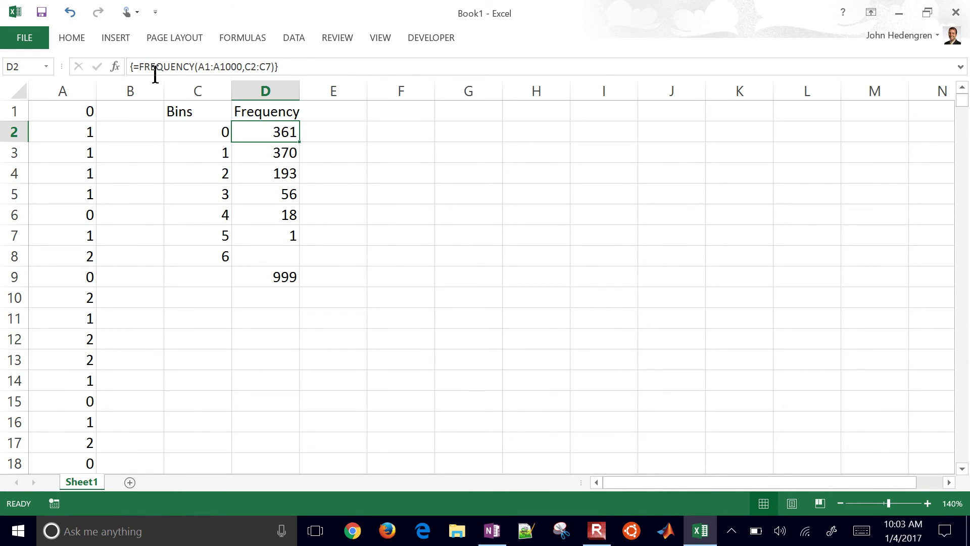
pyautogui.moveTo(133, 68); pyautogui.dragTo(296, 66)
pyautogui.hotkey('ctrl', 'c')
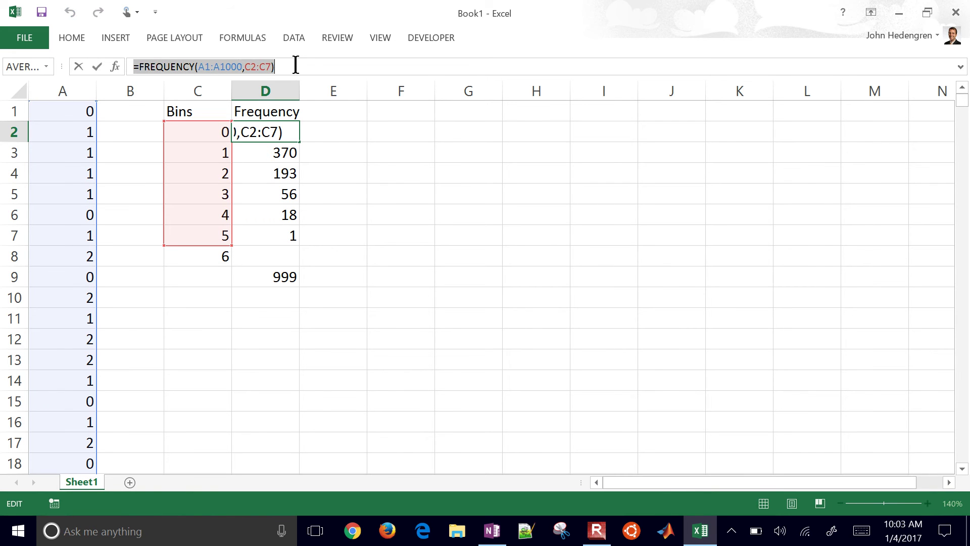
pyautogui.press('Return')
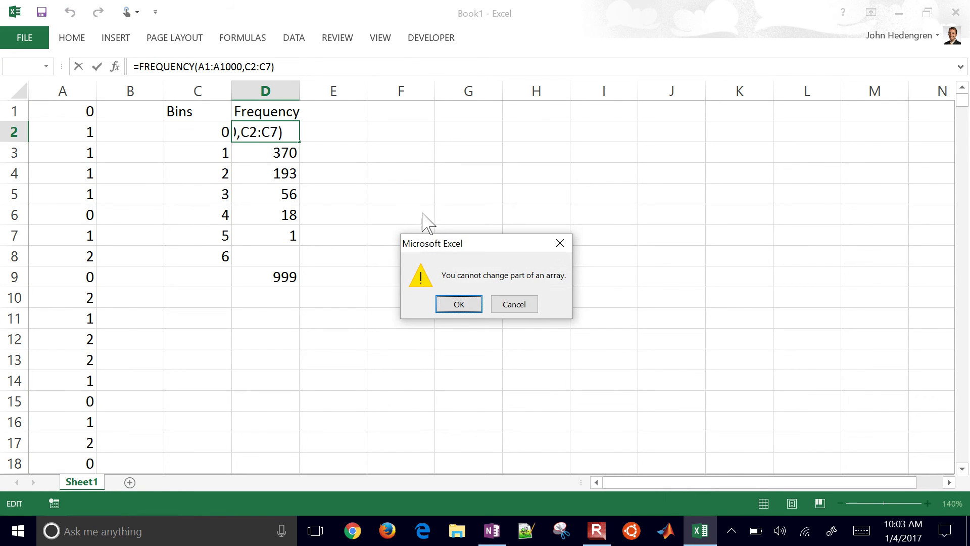
pyautogui.click(460, 303)
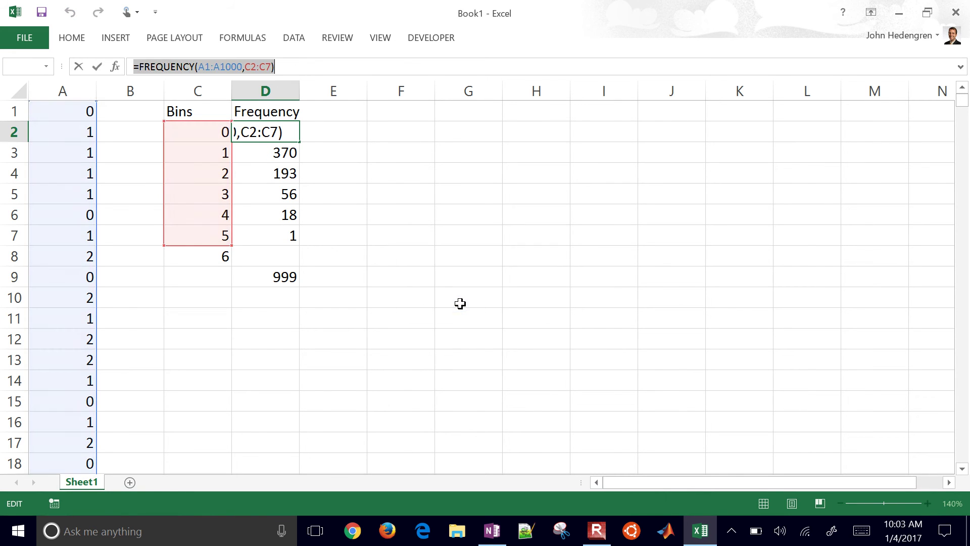
pyautogui.click(349, 191)
pyautogui.press('Return')
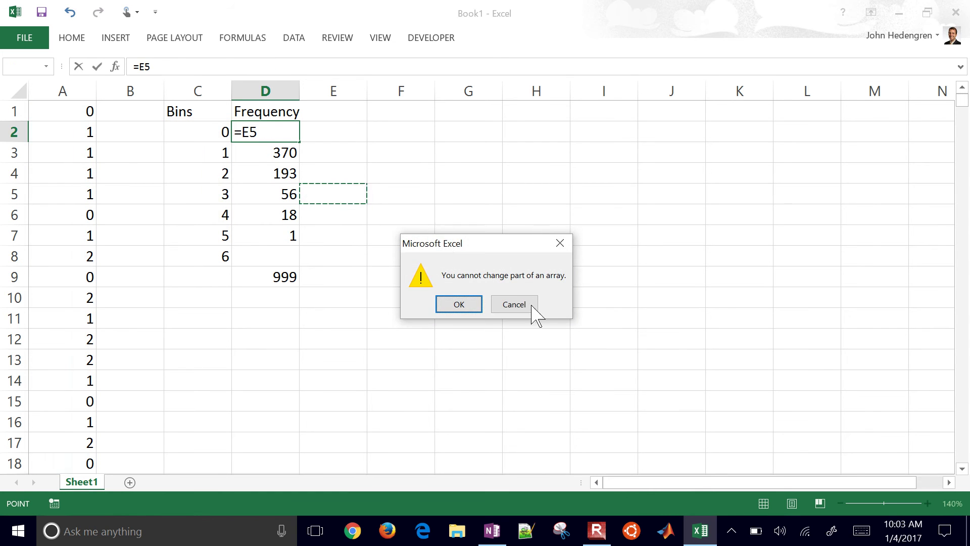
pyautogui.click(516, 305)
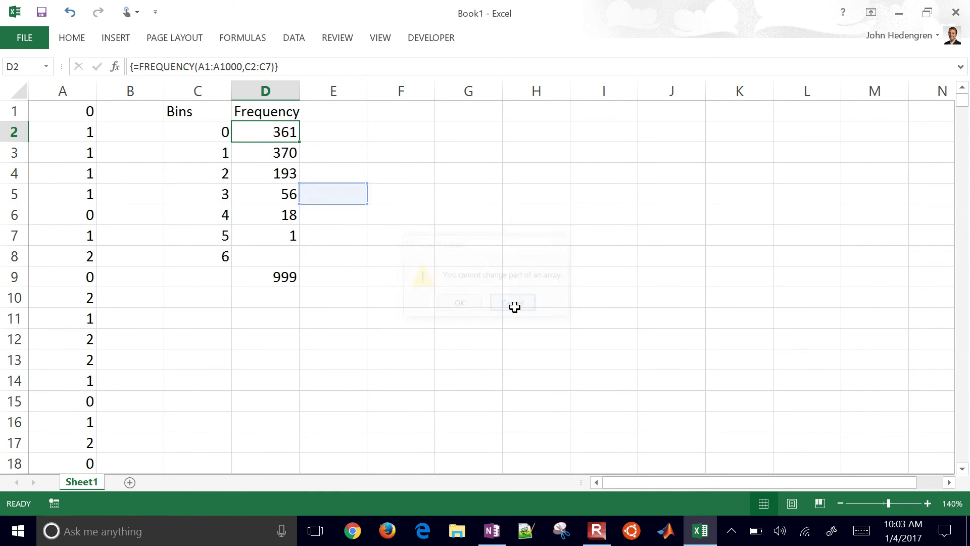
# Clear the old frequency results from D2:D8
pyautogui.click(291, 254)
pyautogui.hotkey('shift', 'Up')
pyautogui.hotkey('shift', 'Up')
pyautogui.hotkey('shift', 'Up')
pyautogui.hotkey('shift', 'Up')
pyautogui.hotkey('shift', 'Up')
pyautogui.hotkey('shift', 'Up')
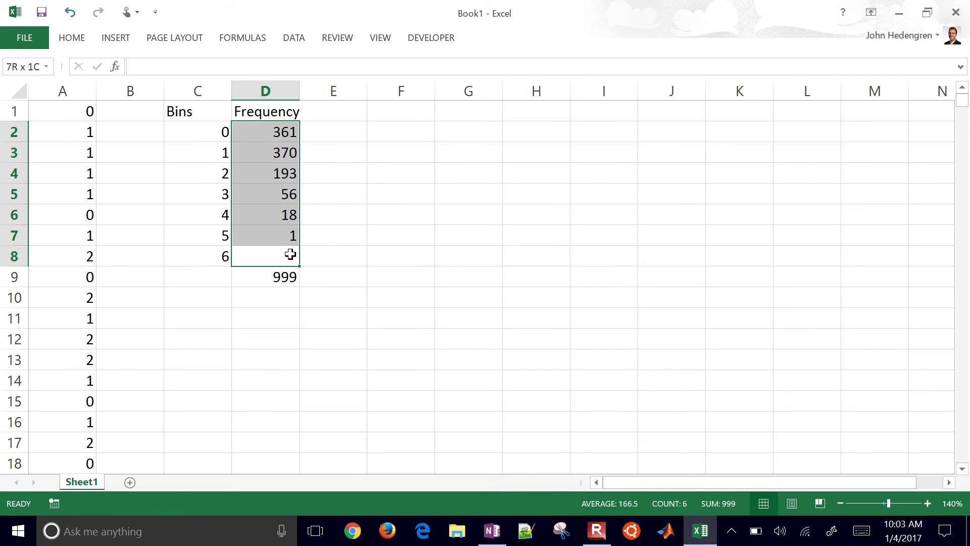
pyautogui.press('Delete')
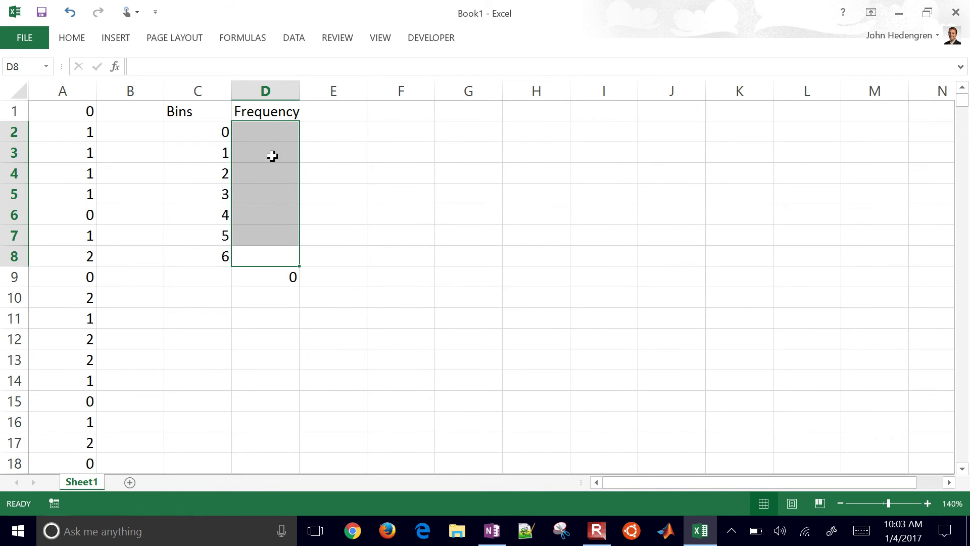
# Paste =FREQUENCY(A1:A1000,C2:C7) into D2:D8, commit it, then undo
pyautogui.click(263, 133)
pyautogui.hotkey('shift', 'Down')
pyautogui.hotkey('shift', 'Down')
pyautogui.hotkey('shift', 'Down')
pyautogui.hotkey('shift', 'Down')
pyautogui.hotkey('shift', 'Down')
pyautogui.hotkey('shift', 'Down')
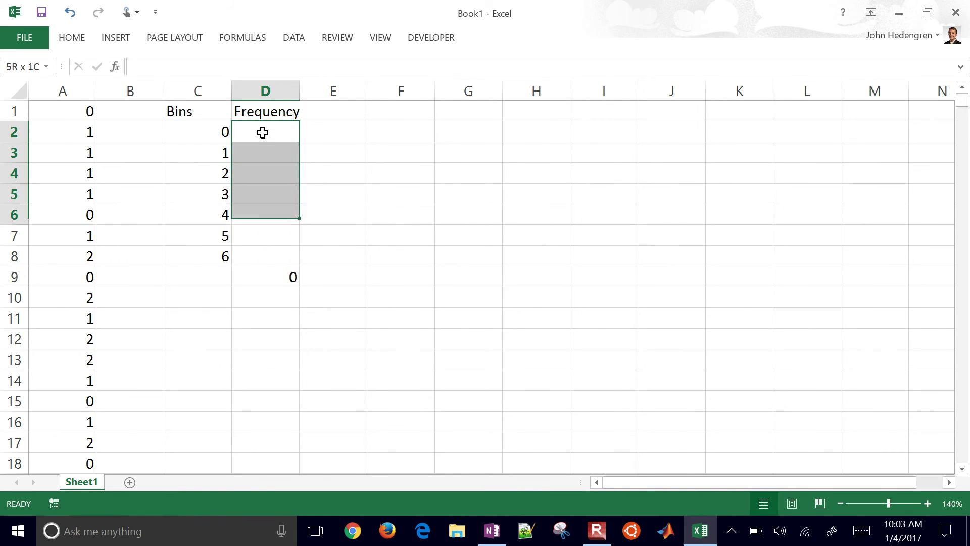
pyautogui.write('=')
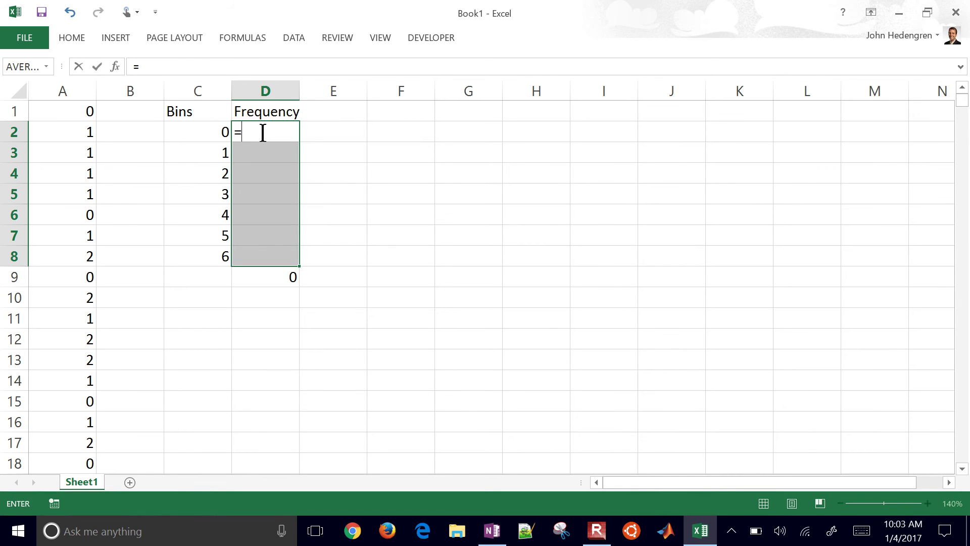
pyautogui.hotkey('ctrl', 'v')
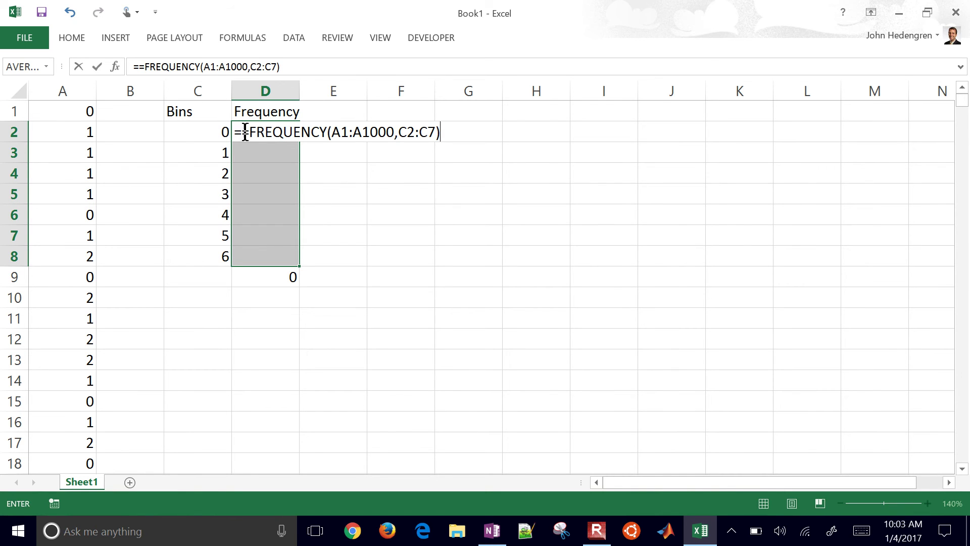
pyautogui.click(241, 134)
pyautogui.press('BackSpace')
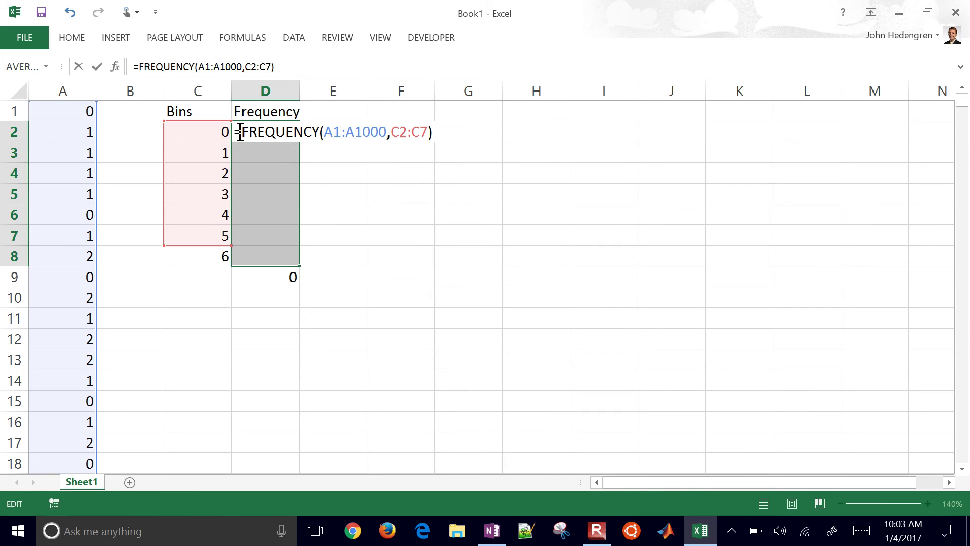
pyautogui.click(427, 134)
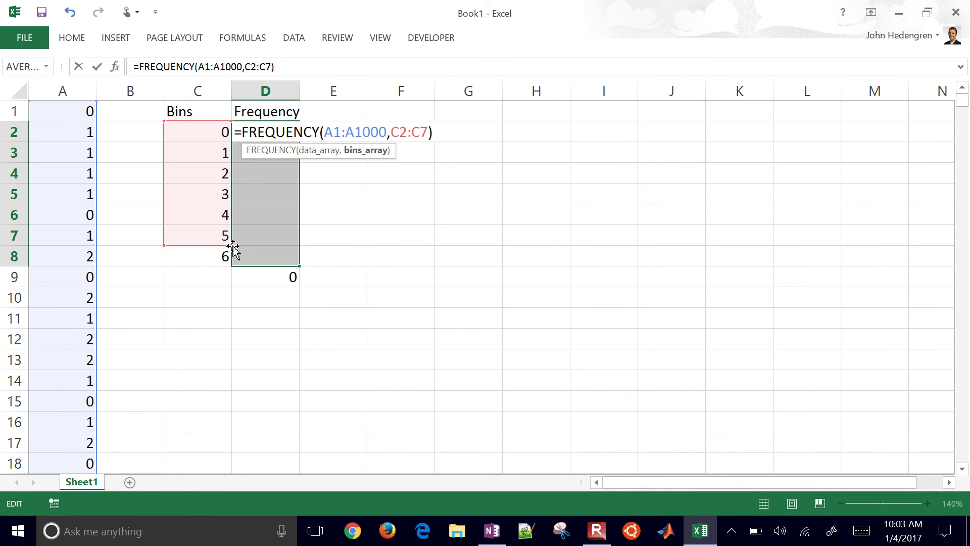
pyautogui.press('Return')
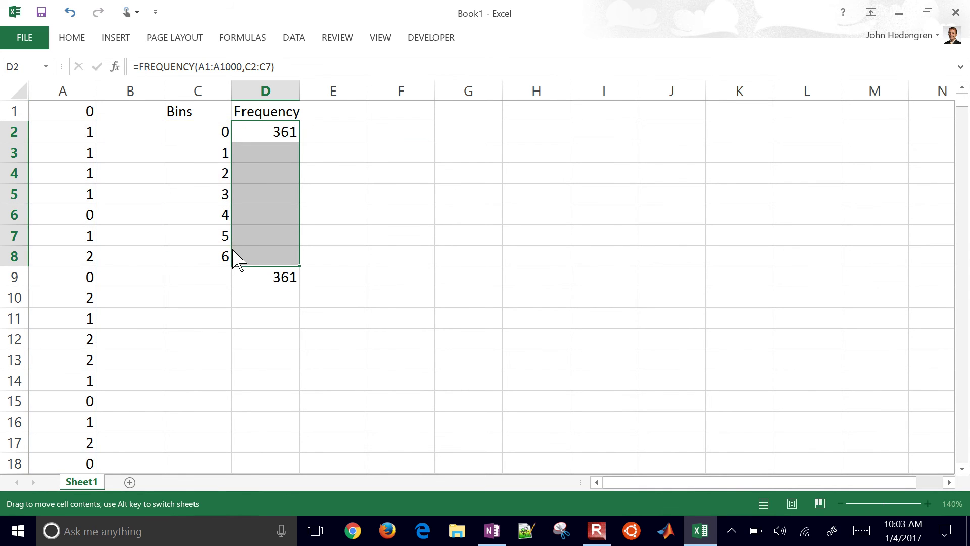
pyautogui.hotkey('ctrl', 'z')
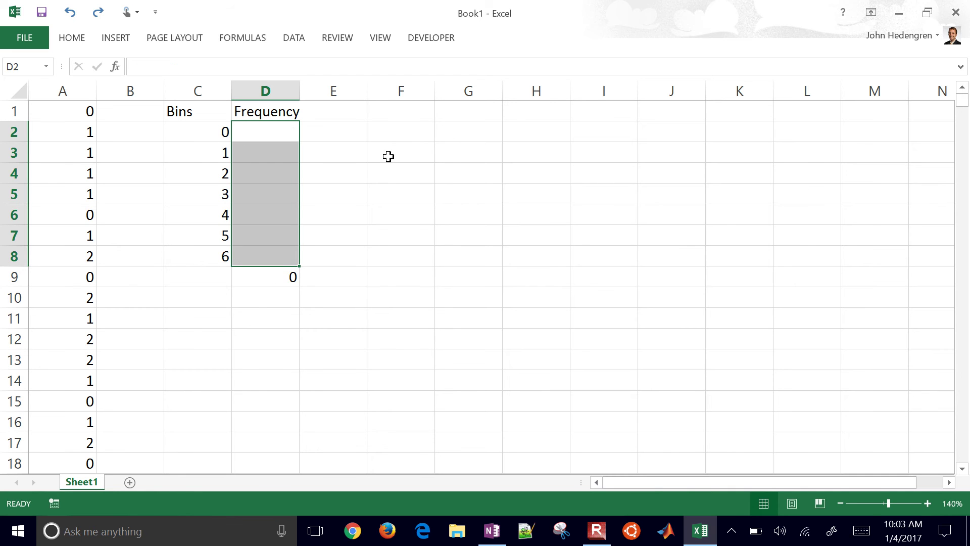
# Re-paste the FREQUENCY formula in D2, trying bins C2:C8 before reverting to C2:C7
pyautogui.click(288, 133)
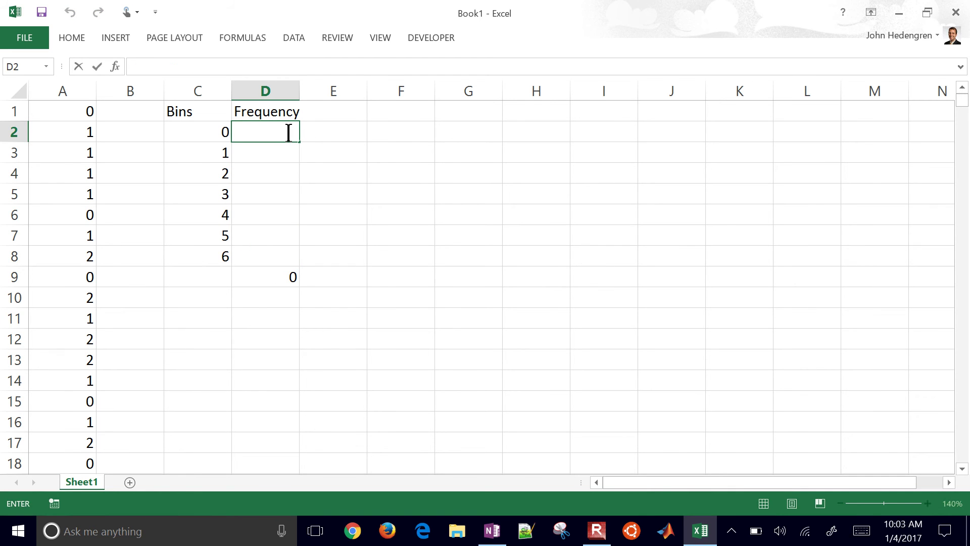
pyautogui.hotkey('ctrl', 'v')
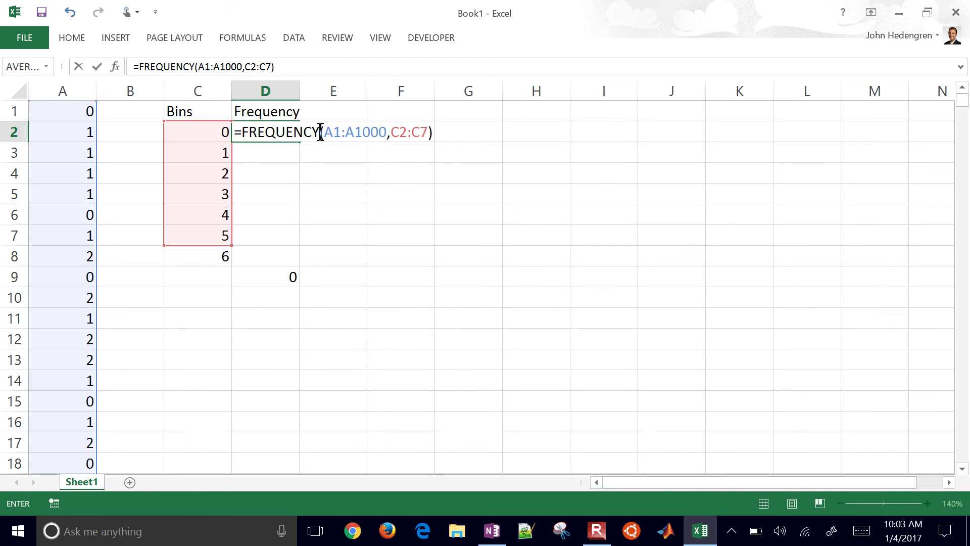
pyautogui.click(429, 133)
pyautogui.press('BackSpace')
pyautogui.write('8')
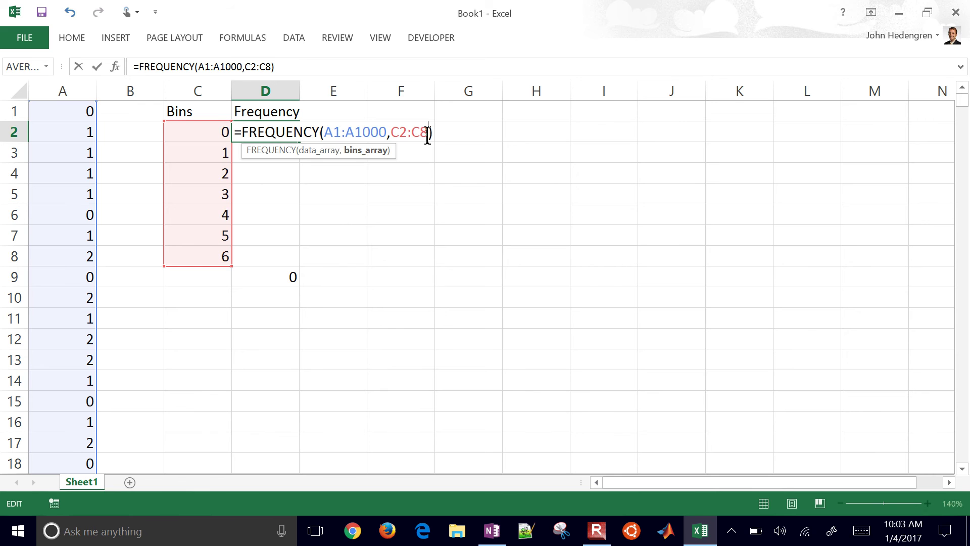
pyautogui.press('BackSpace')
pyautogui.write('7')
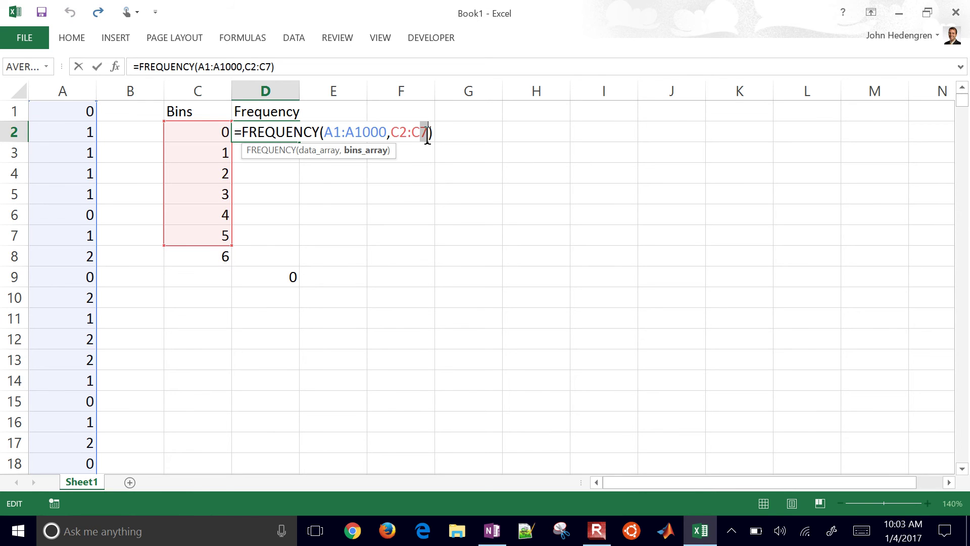
pyautogui.click(403, 188)
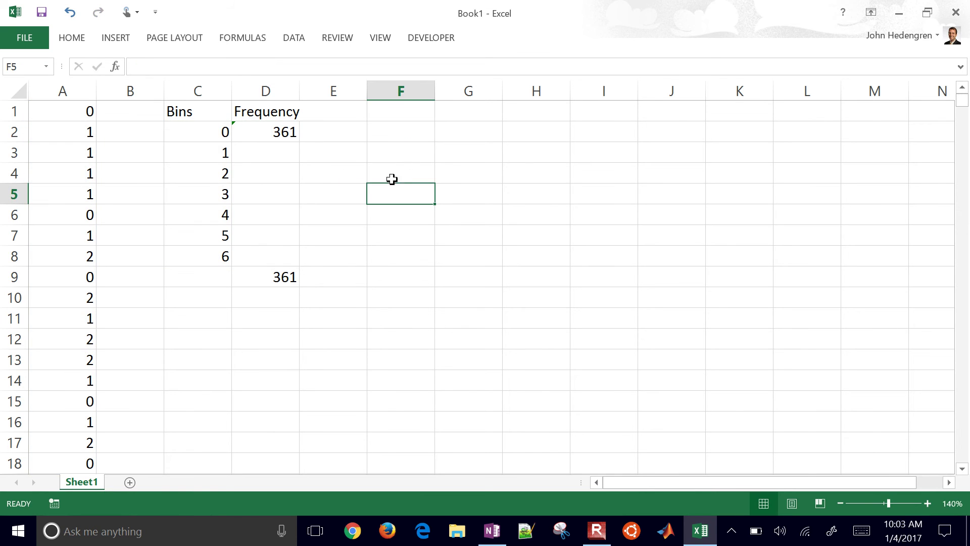
pyautogui.click(280, 131)
# Enter =FREQUENCY(A1:A1000,C2:C8) as an array formula across D2:D8
pyautogui.press('Delete')
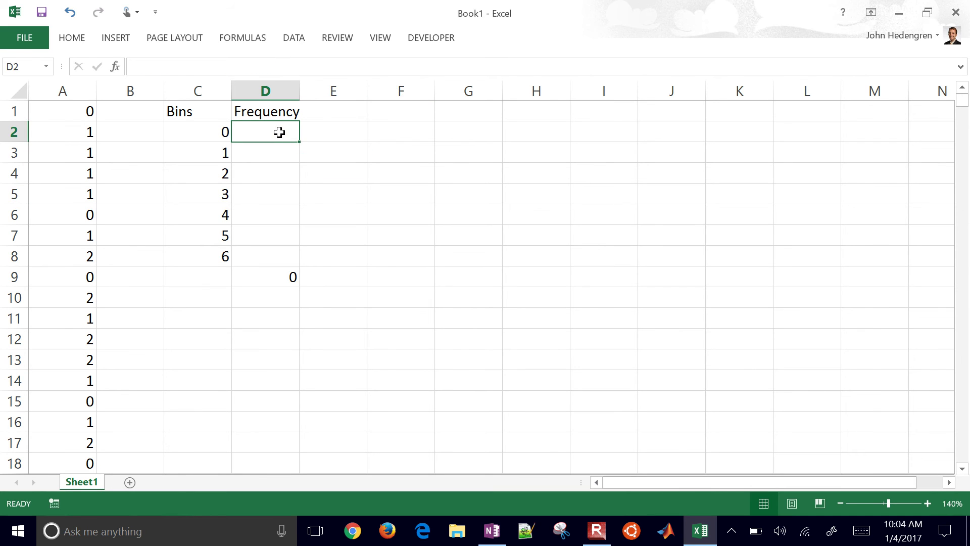
pyautogui.hotkey('shift', 'Down')
pyautogui.hotkey('shift', 'Down')
pyautogui.hotkey('shift', 'Down')
pyautogui.hotkey('shift', 'Down')
pyautogui.hotkey('shift', 'Down')
pyautogui.hotkey('shift', 'Down')
pyautogui.hotkey('shift', 'Down')
pyautogui.hotkey('shift', 'Up')
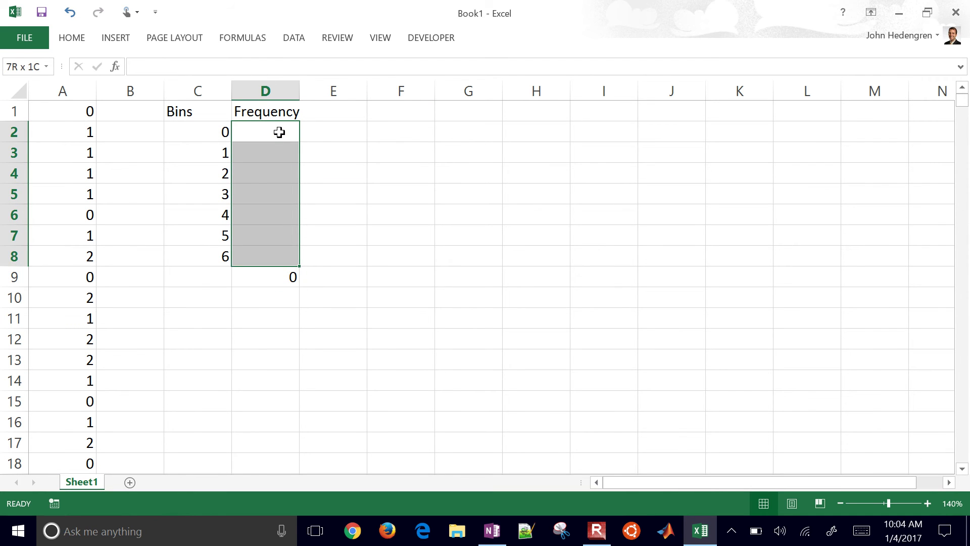
pyautogui.write('=')
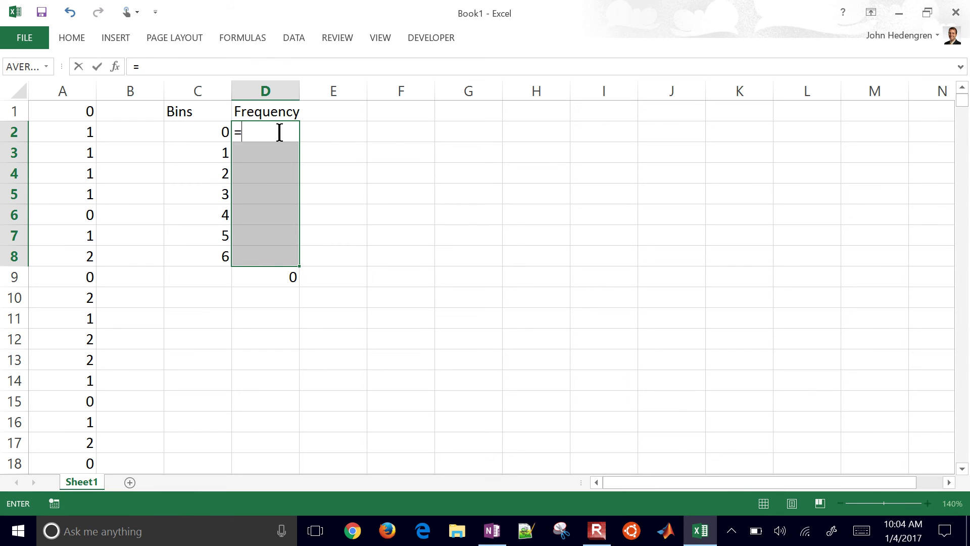
pyautogui.write('=FREQUENCY(A1:A1000,C2:C7)')
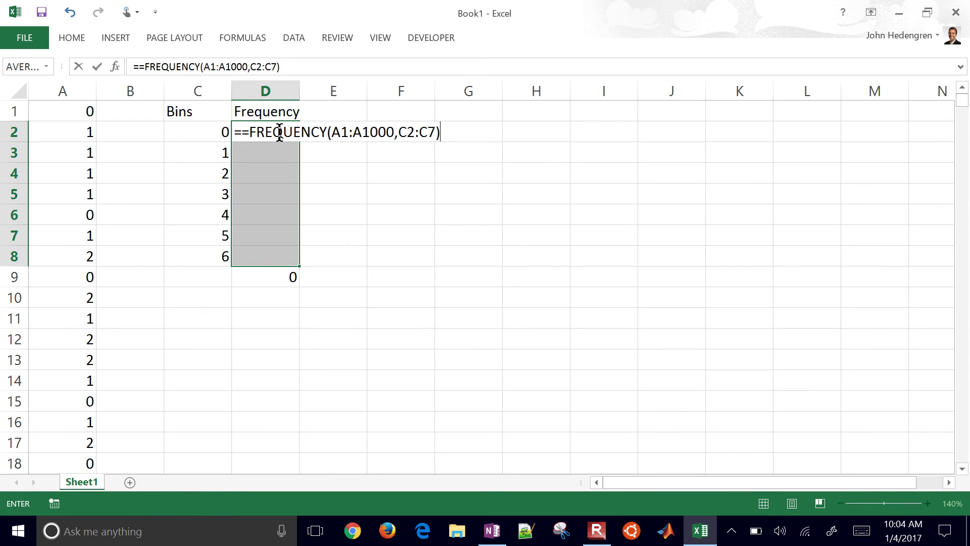
pyautogui.click(239, 132)
pyautogui.press('BackSpace')
pyautogui.click(424, 132)
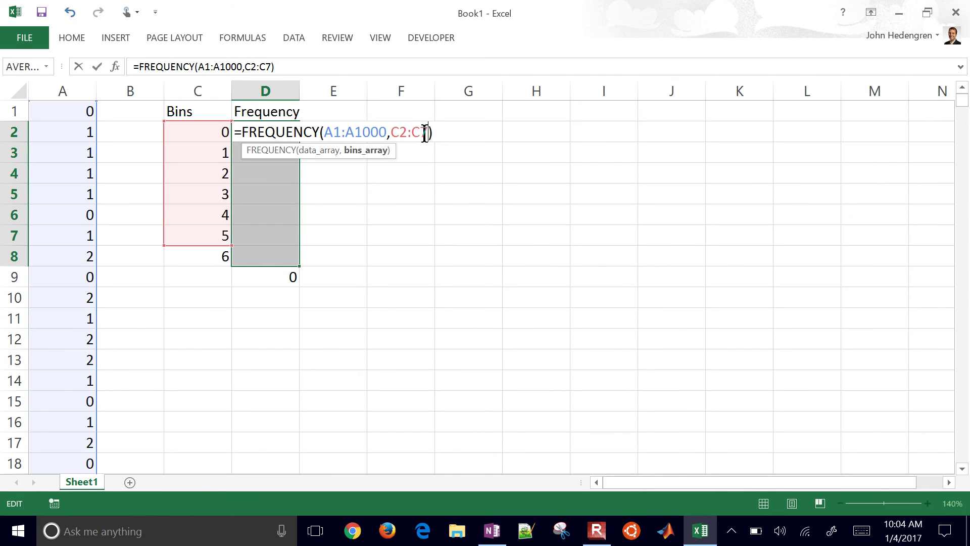
pyautogui.press('BackSpace')
pyautogui.write('8')
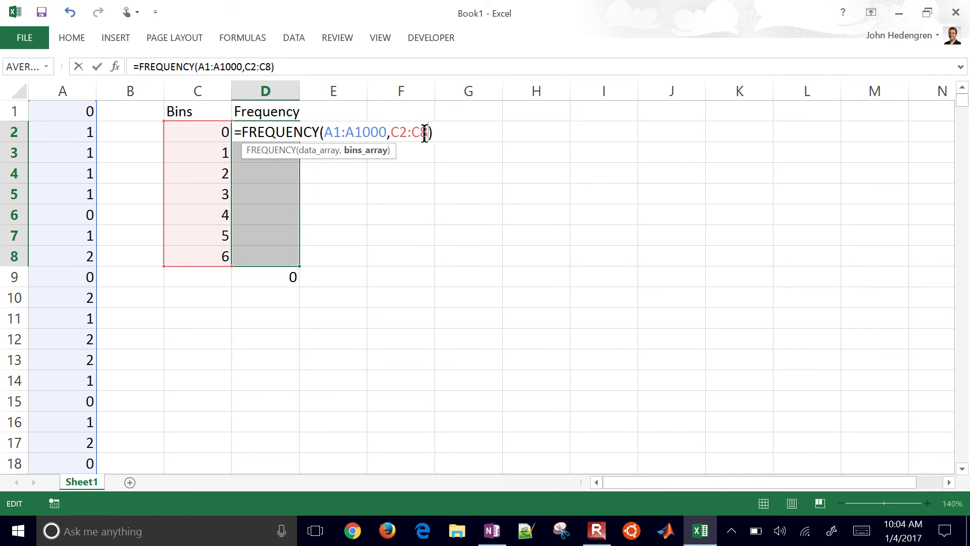
pyautogui.hotkey('ctrl', 'shift', 'Return')
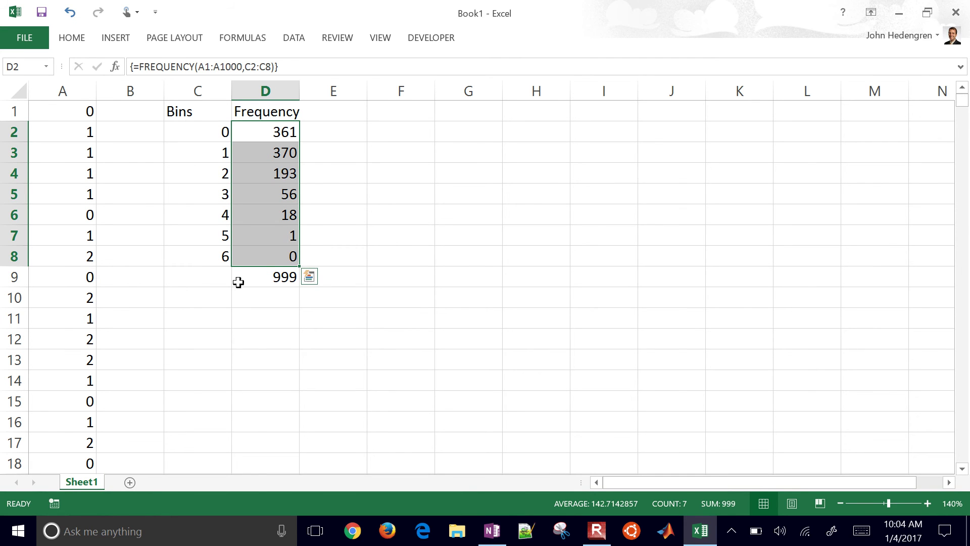
# Put =COUNT(A1:A1000) in A1002, confirming 1000 values, then return to the top
pyautogui.click(269, 281)
pyautogui.click(52, 289)
pyautogui.hotkey('ctrl', 'Down')
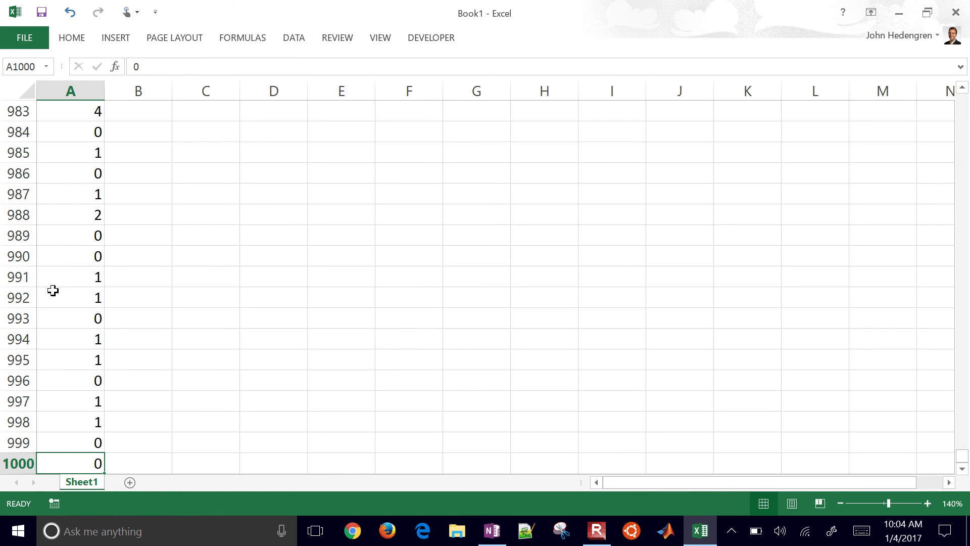
pyautogui.press('Down')
pyautogui.press('Down')
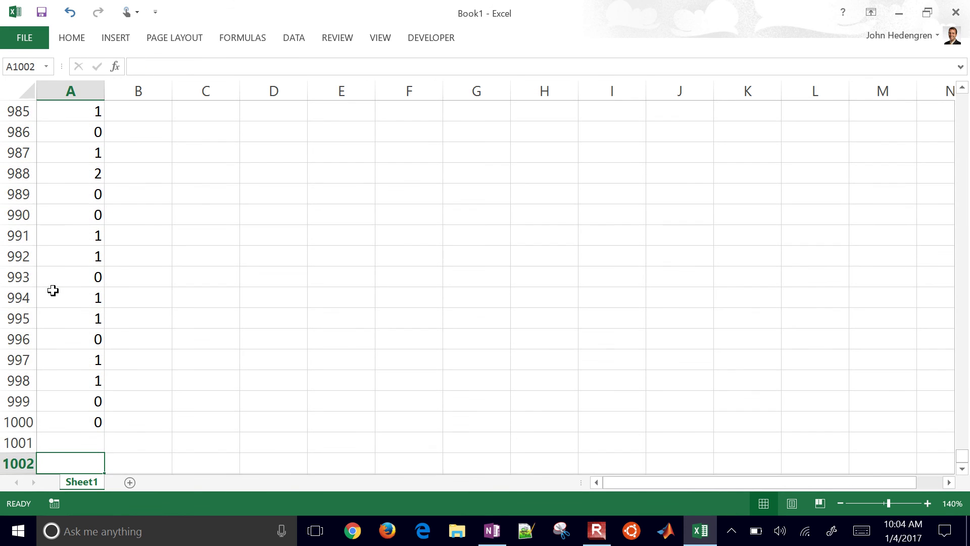
pyautogui.write('=count(')
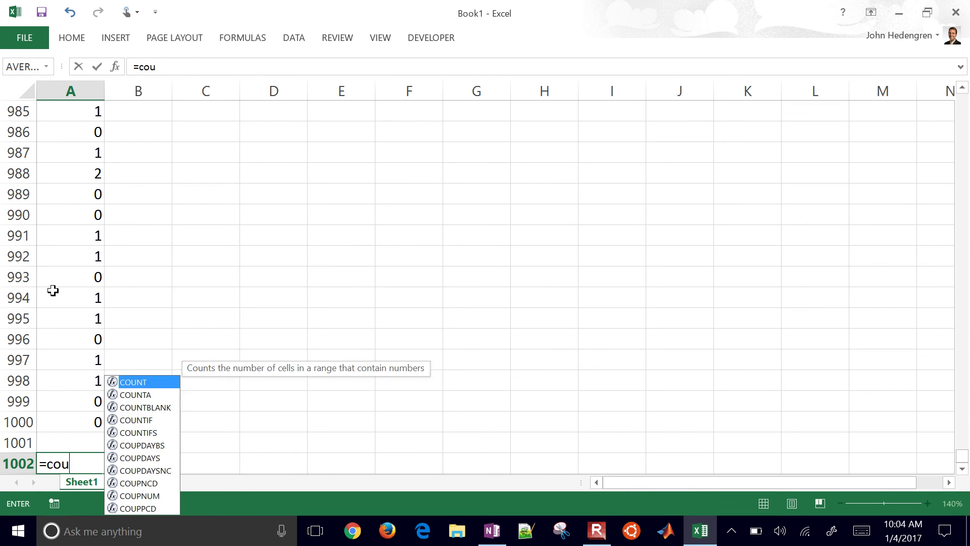
pyautogui.press('Up')
pyautogui.press('Up')
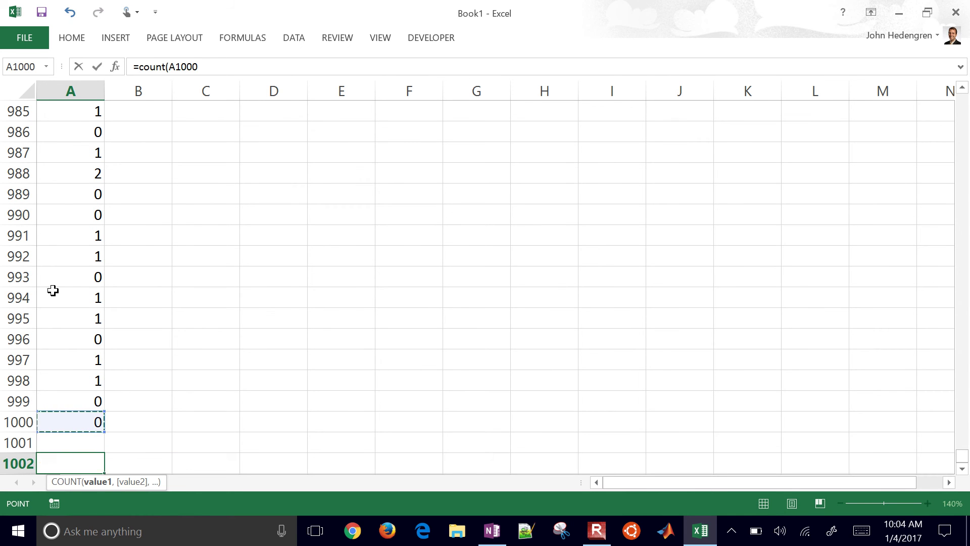
pyautogui.hotkey('ctrl', 'shift', 'Up')
pyautogui.press('Return')
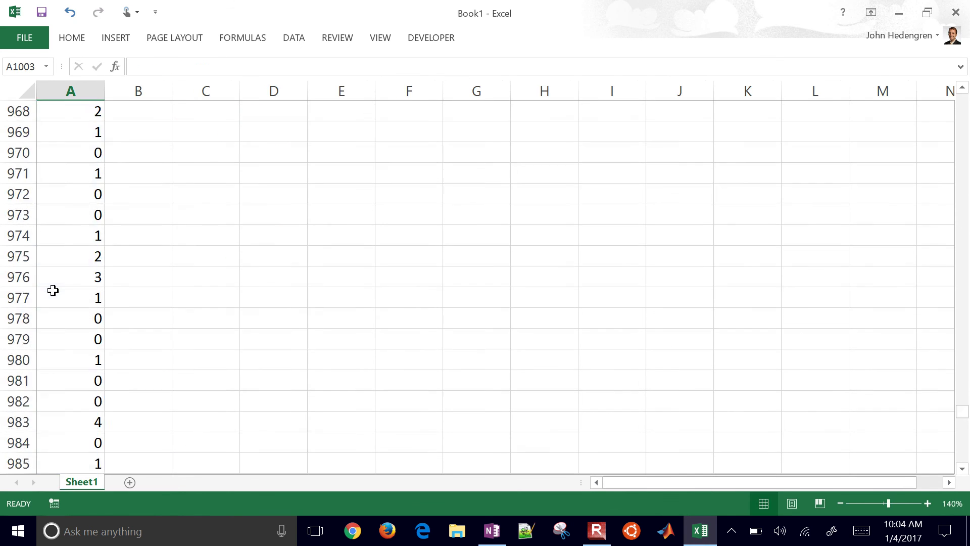
pyautogui.press('Up')
pyautogui.press('Right')
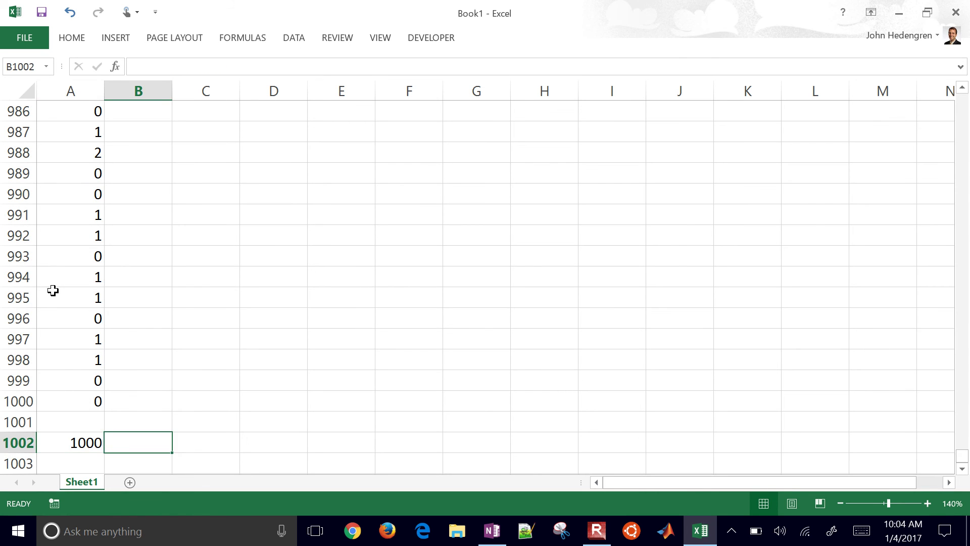
pyautogui.hotkey('ctrl', 'Up')
pyautogui.press('Down')
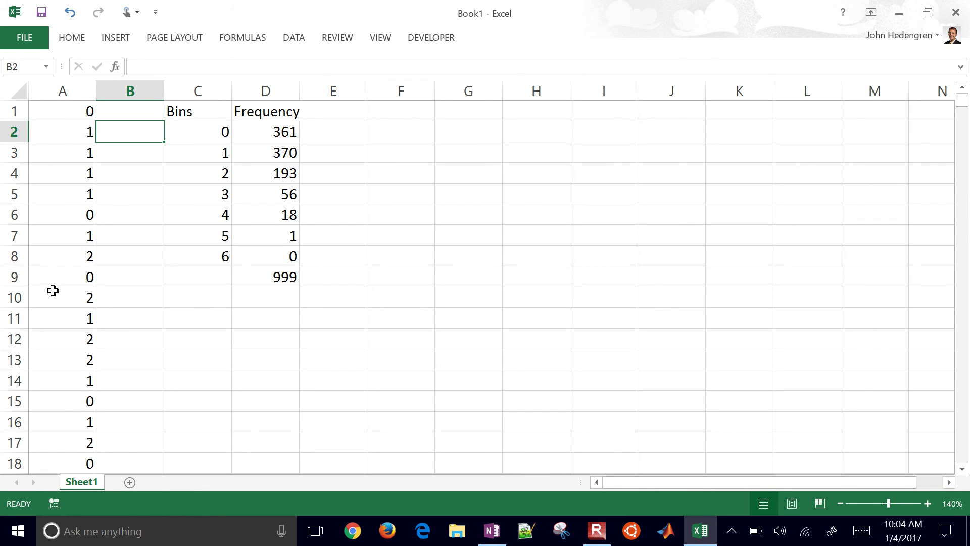
# Move the 999 frequency total from D9 down to D12, then select C9
pyautogui.press('Right')
pyautogui.press('Right')
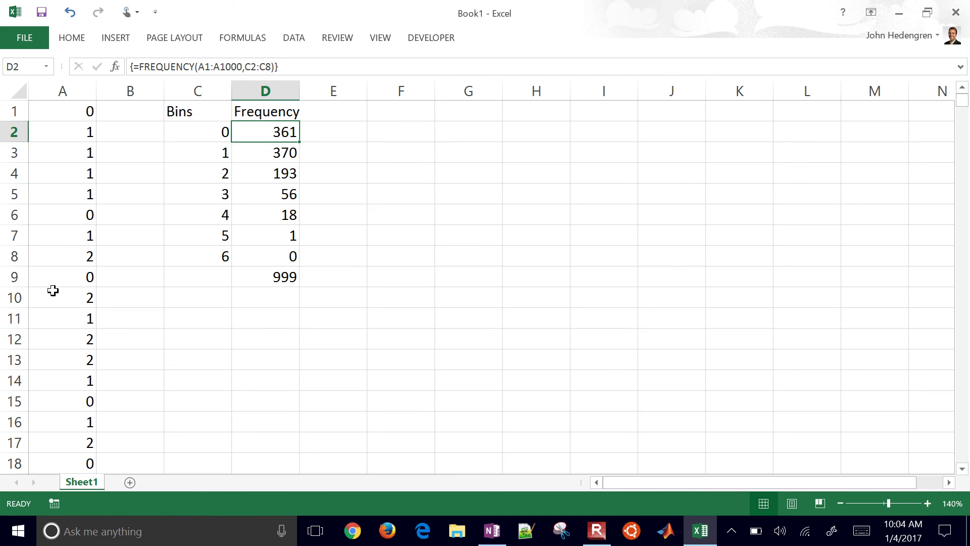
pyautogui.press('Down')
pyautogui.press('Down')
pyautogui.press('Down')
pyautogui.press('Down')
pyautogui.press('Down')
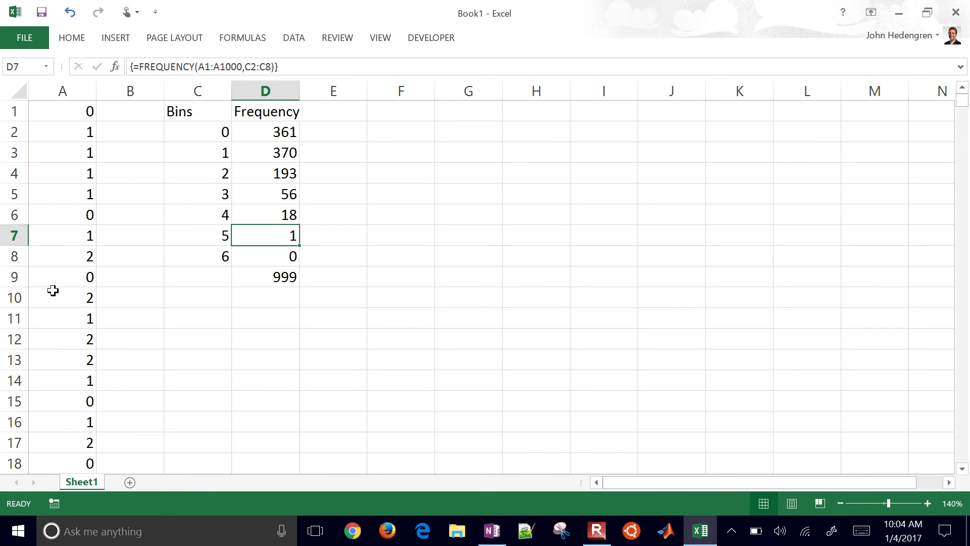
pyautogui.click(273, 280)
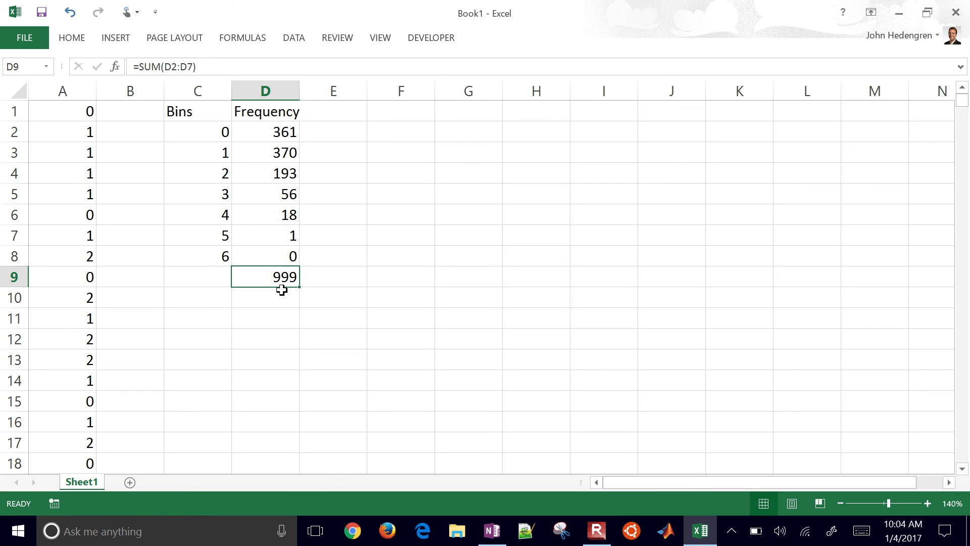
pyautogui.moveTo(273, 288); pyautogui.dragTo(267, 345)
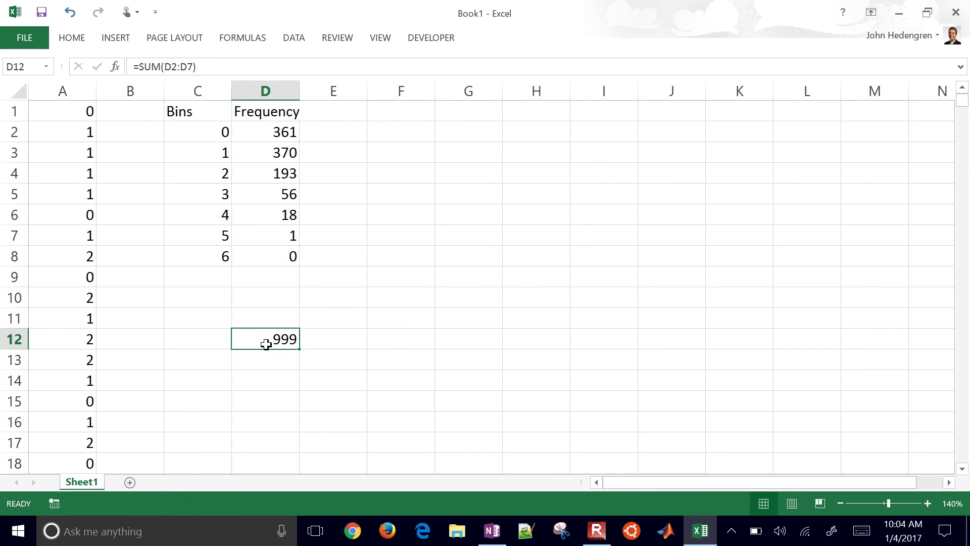
pyautogui.click(217, 274)
# Add new bin values 7 and 8 in C9:C10
pyautogui.write('7')
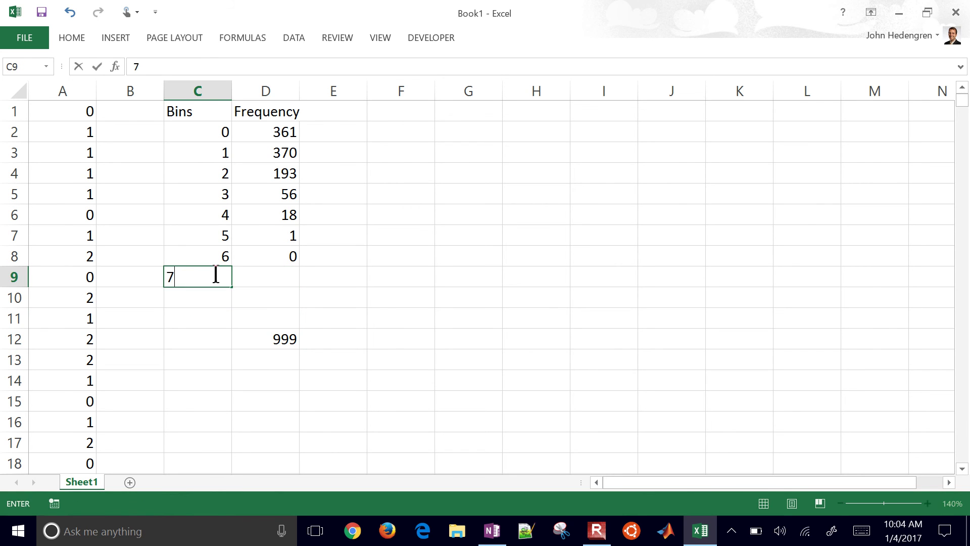
pyautogui.press('Return')
pyautogui.write('8')
pyautogui.press('Tab')
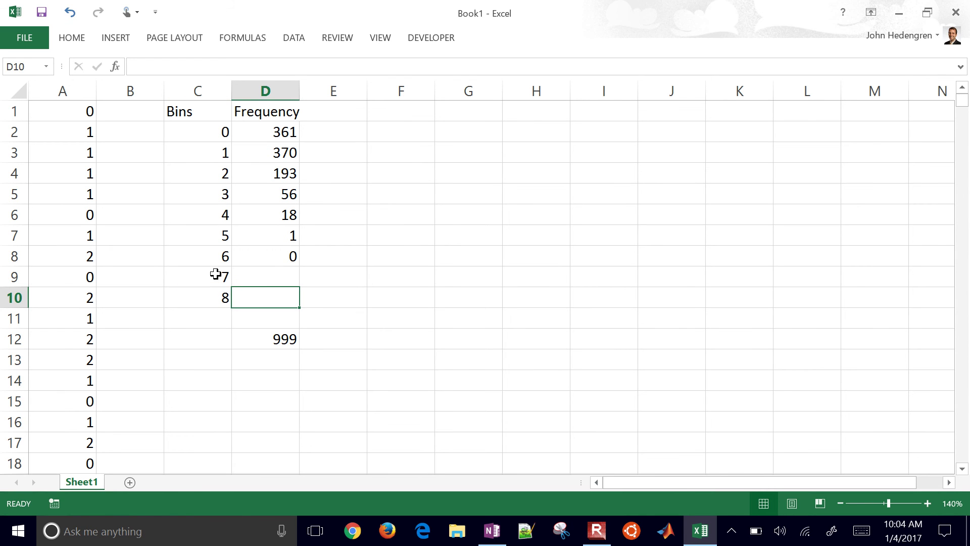
# Enter =MAX(A1:A1000) in A1003, showing the largest value is 7
pyautogui.press('Up')
pyautogui.press('Up')
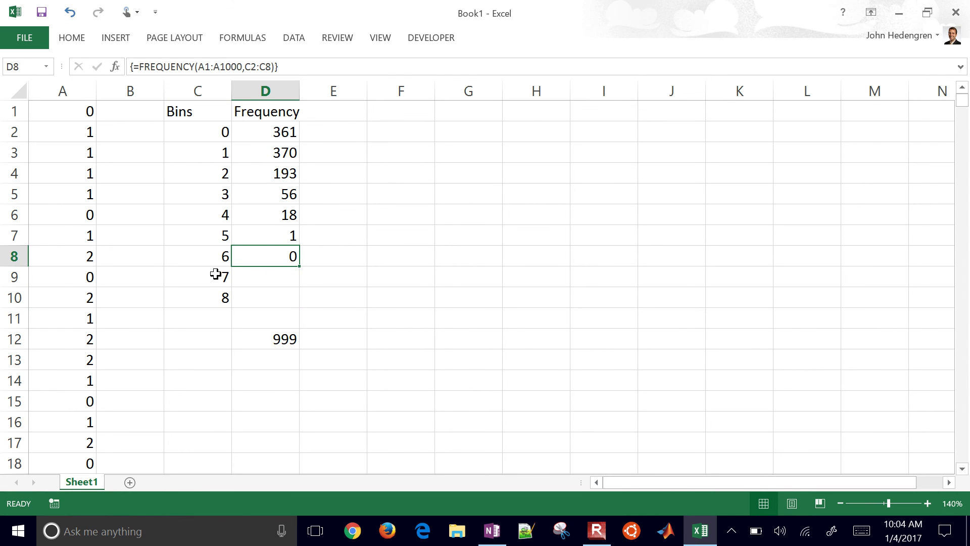
pyautogui.press('Left')
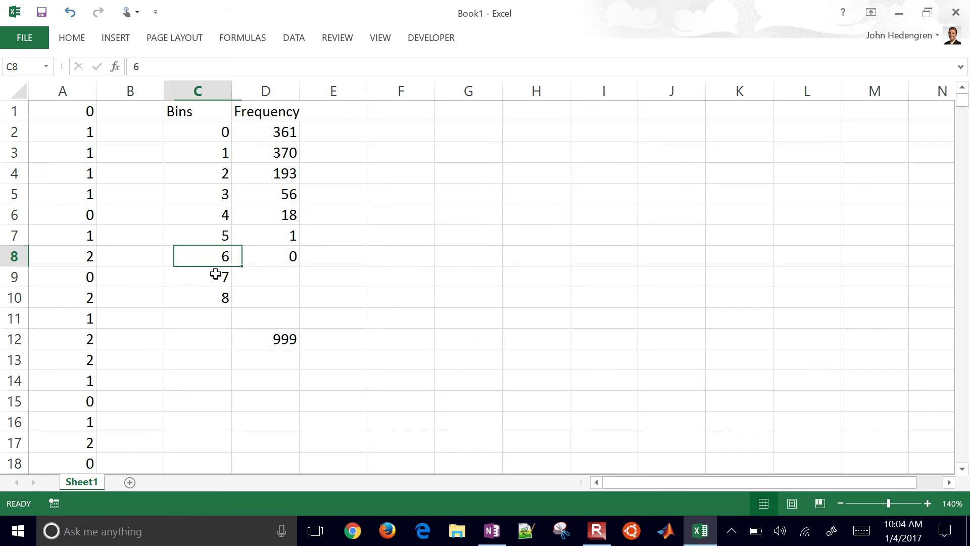
pyautogui.press('Left')
pyautogui.press('Left')
pyautogui.hotkey('ctrl', 'Down')
pyautogui.hotkey('ctrl', 'Down')
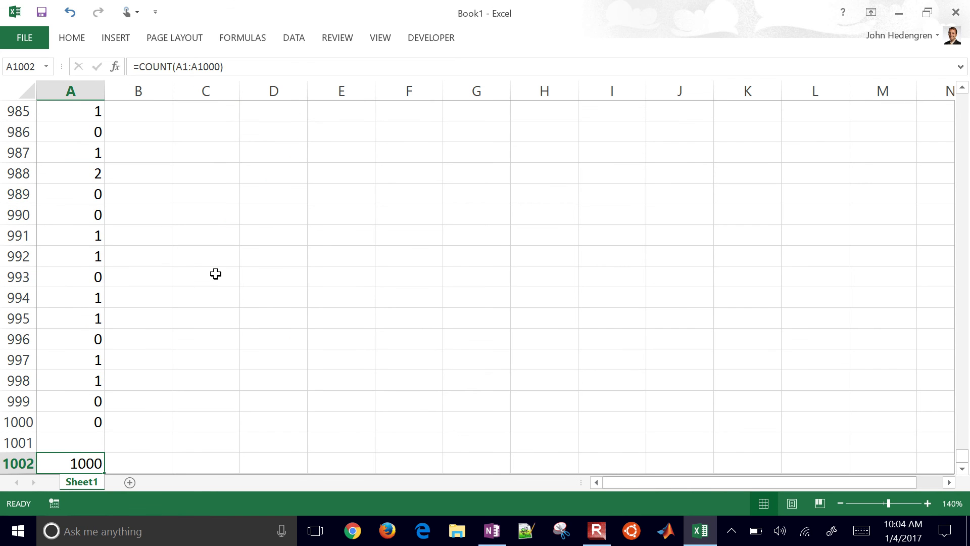
pyautogui.press('Down')
pyautogui.write('=max(')
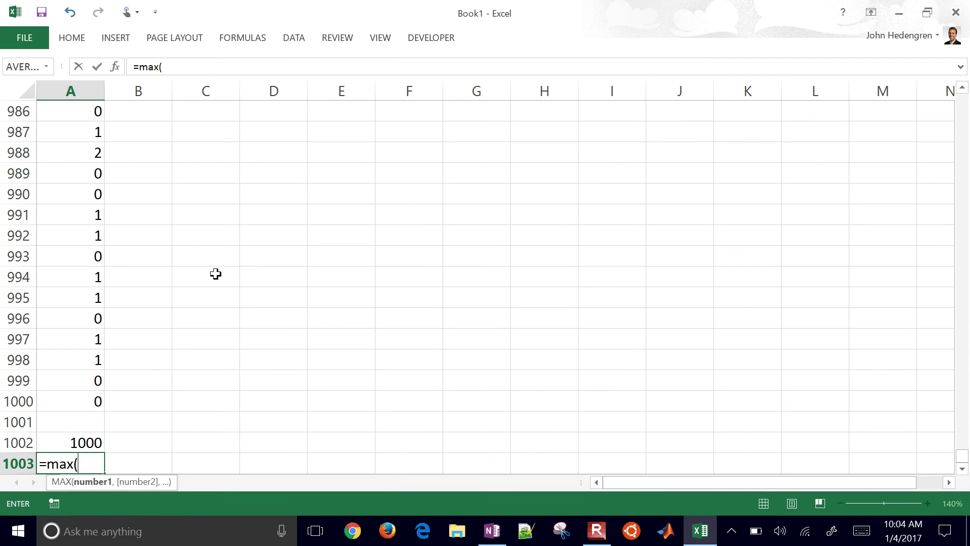
pyautogui.press('Up')
pyautogui.press('Up')
pyautogui.press('Up')
pyautogui.hotkey('ctrl', 'shift', 'Up')
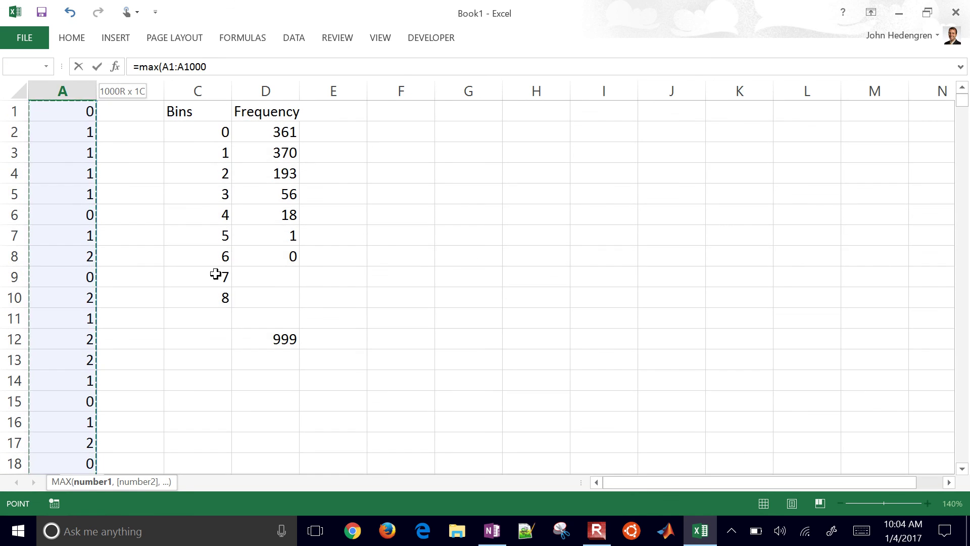
pyautogui.press('Return')
pyautogui.press('Up')
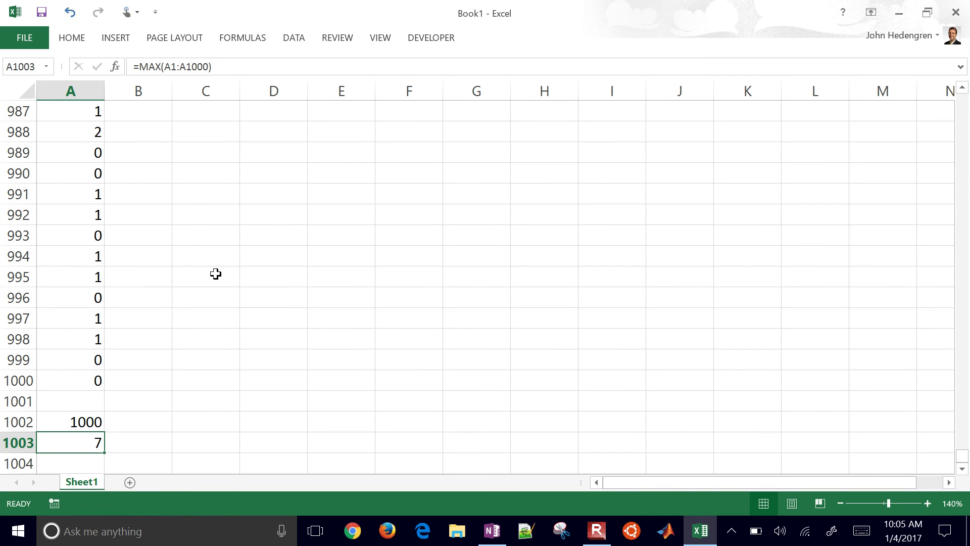
# Enter 1 in D9 as the frequency count for bin 7
pyautogui.press('Right')
pyautogui.press('Right')
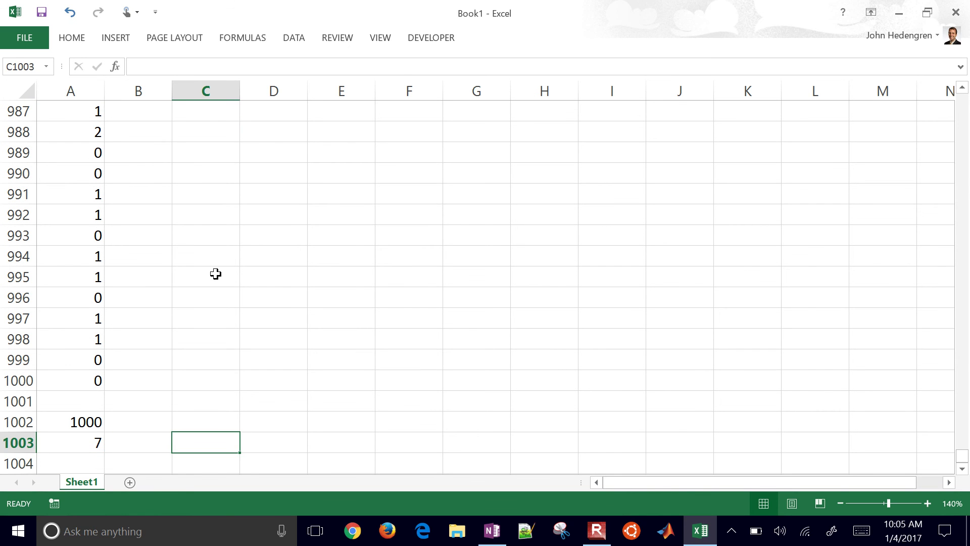
pyautogui.hotkey('ctrl', 'Up')
pyautogui.hotkey('ctrl', 'Up')
pyautogui.press('Down')
pyautogui.press('Down')
pyautogui.press('Down')
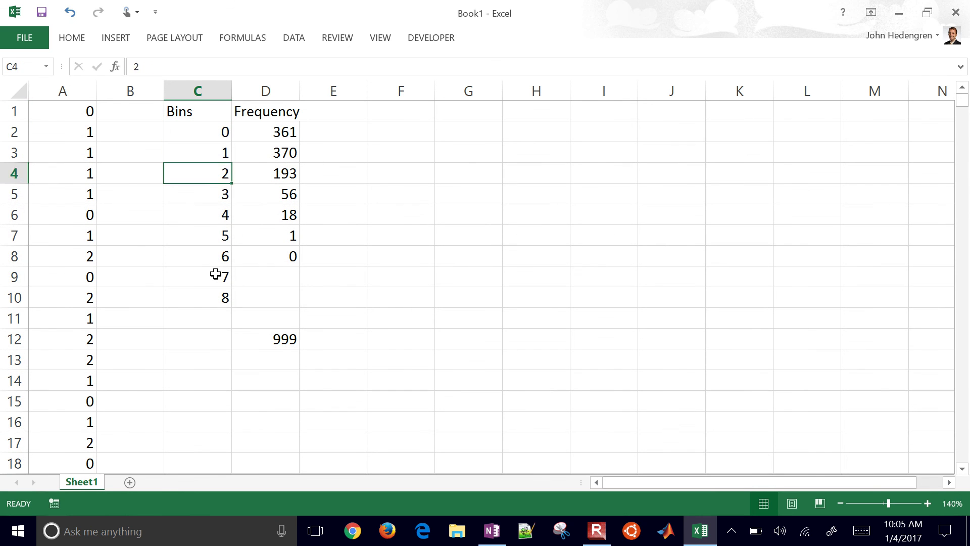
pyautogui.press('Down')
pyautogui.press('Down')
pyautogui.press('Down')
pyautogui.press('Down')
pyautogui.press('Down')
pyautogui.press('Right')
pyautogui.press('Down')
pyautogui.press('Left')
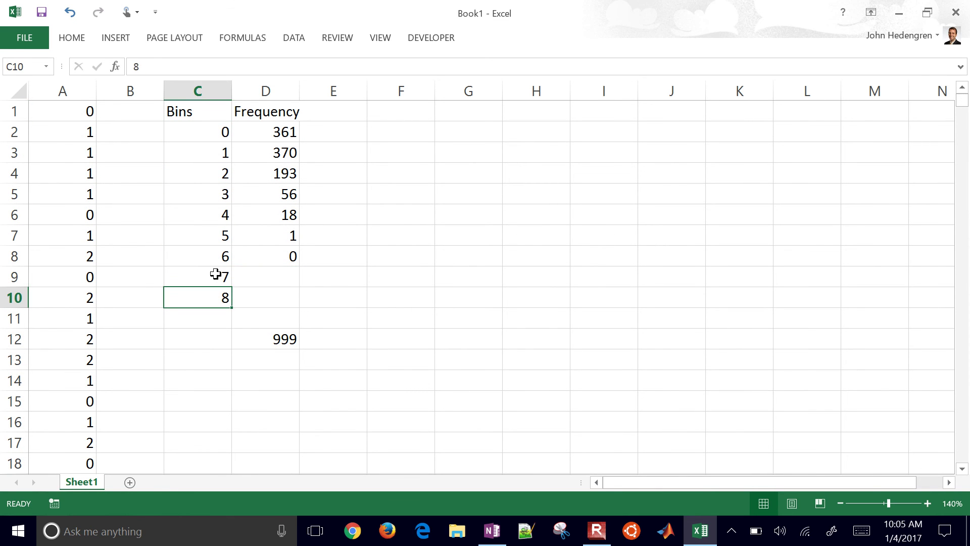
pyautogui.press('Right')
pyautogui.press('Up')
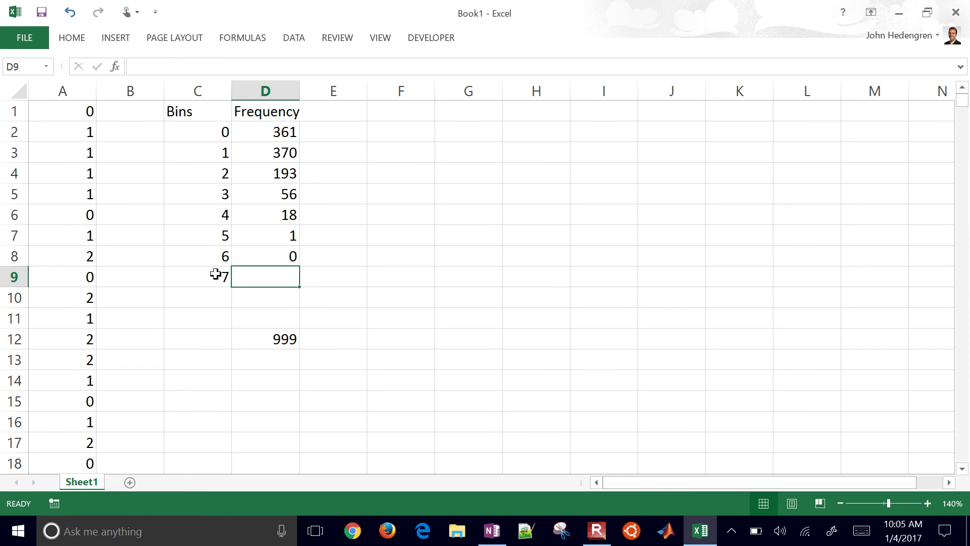
pyautogui.write('1')
pyautogui.press('Right')
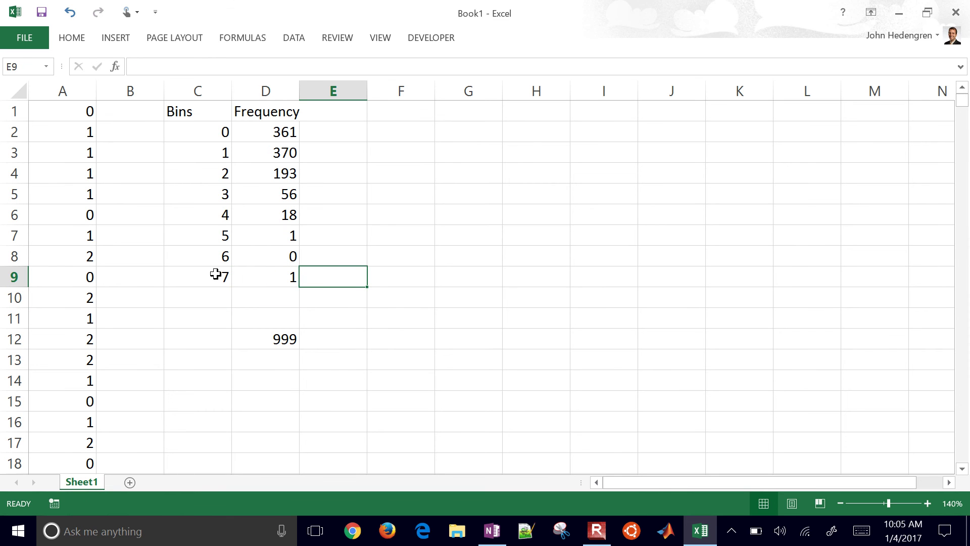
pyautogui.press('Right')
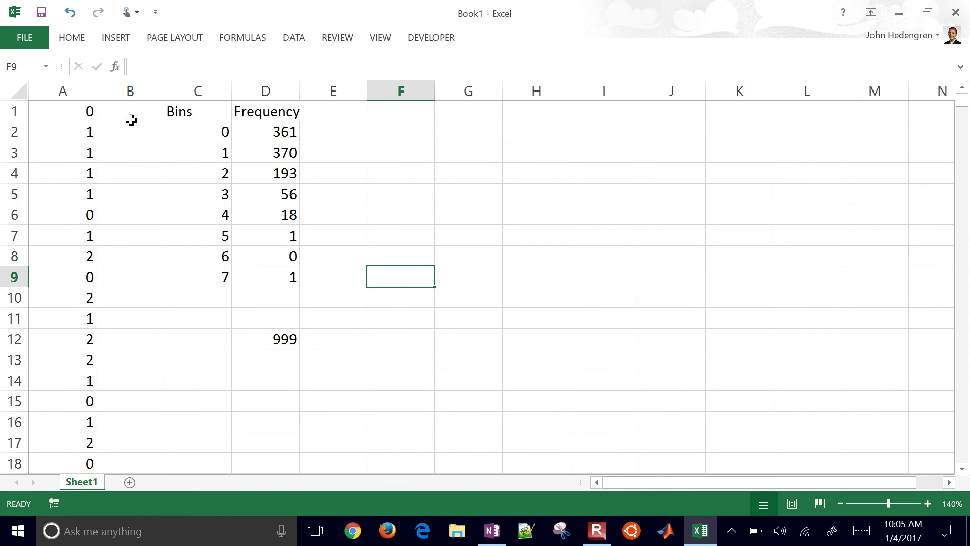
# Insert a clustered column chart from the Bins and Frequency table C1:D9
pyautogui.moveTo(175, 107); pyautogui.dragTo(276, 285)
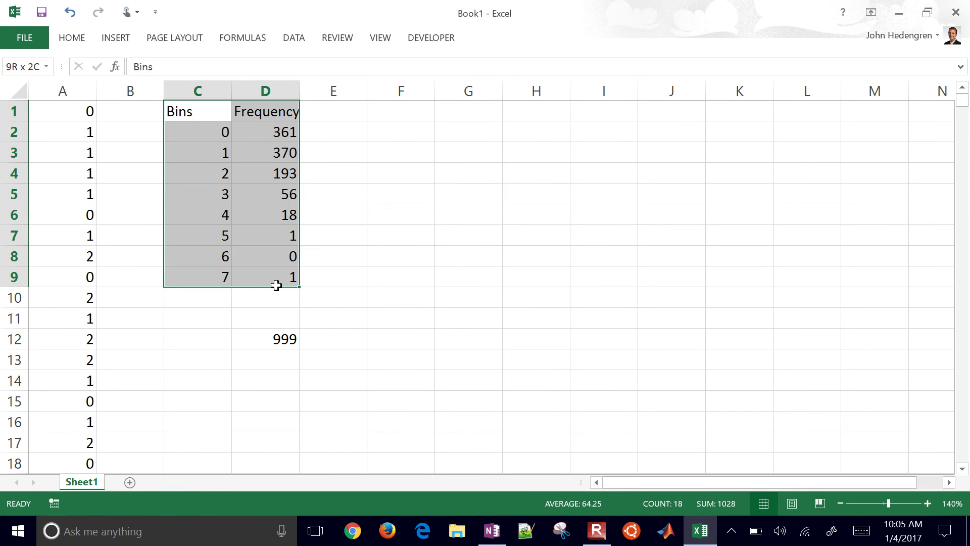
pyautogui.click(104, 43)
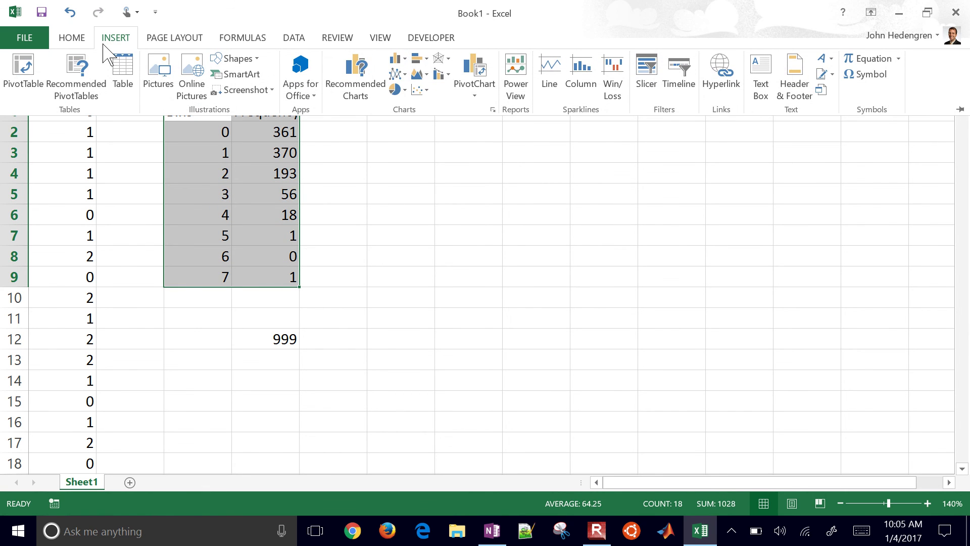
pyautogui.click(397, 61)
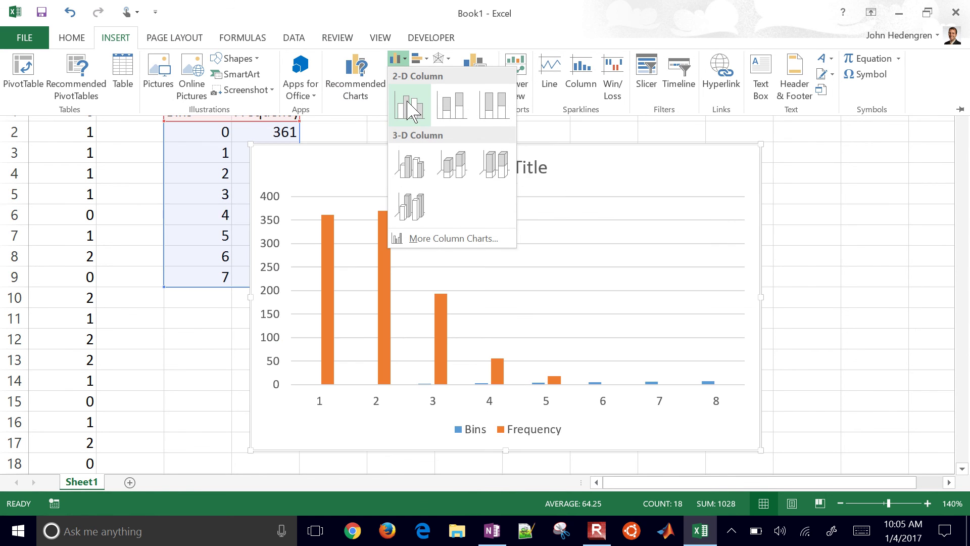
pyautogui.click(409, 104)
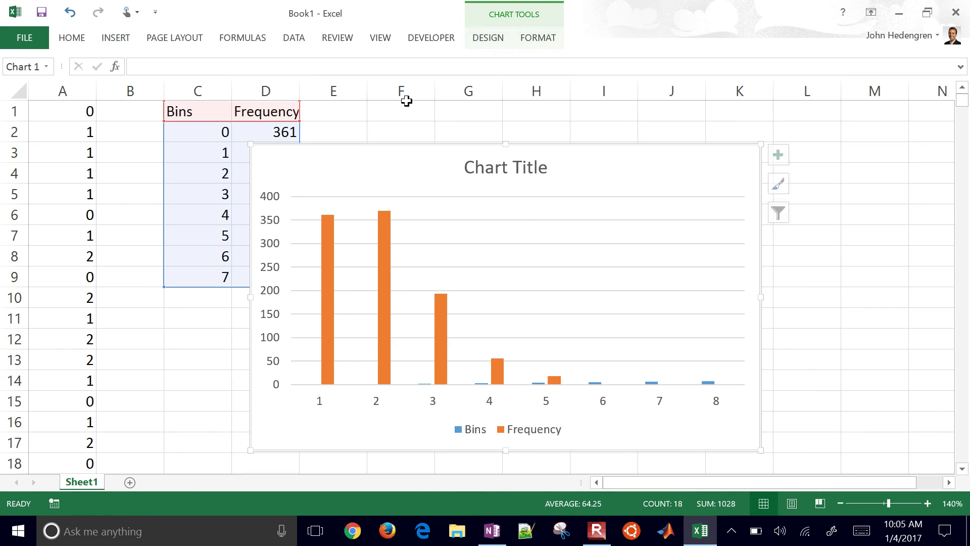
# Inspect the chart title, chart area and horizontal axis, then reselect the chart
pyautogui.click(523, 168)
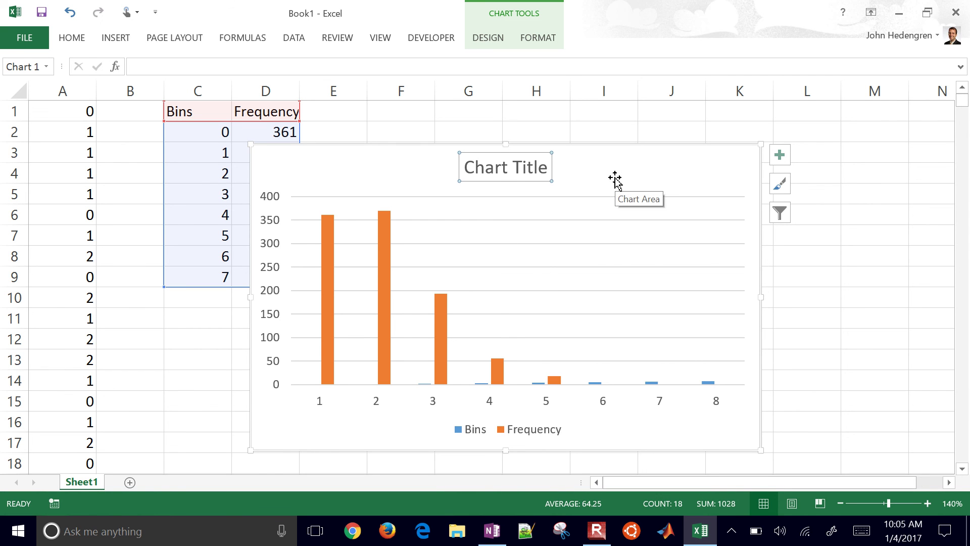
pyautogui.click(580, 183)
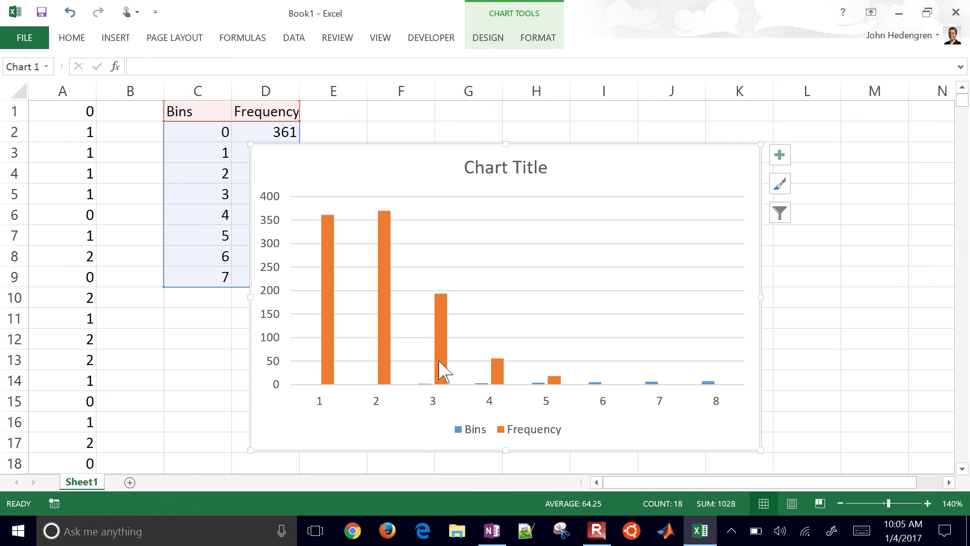
pyautogui.click(424, 385)
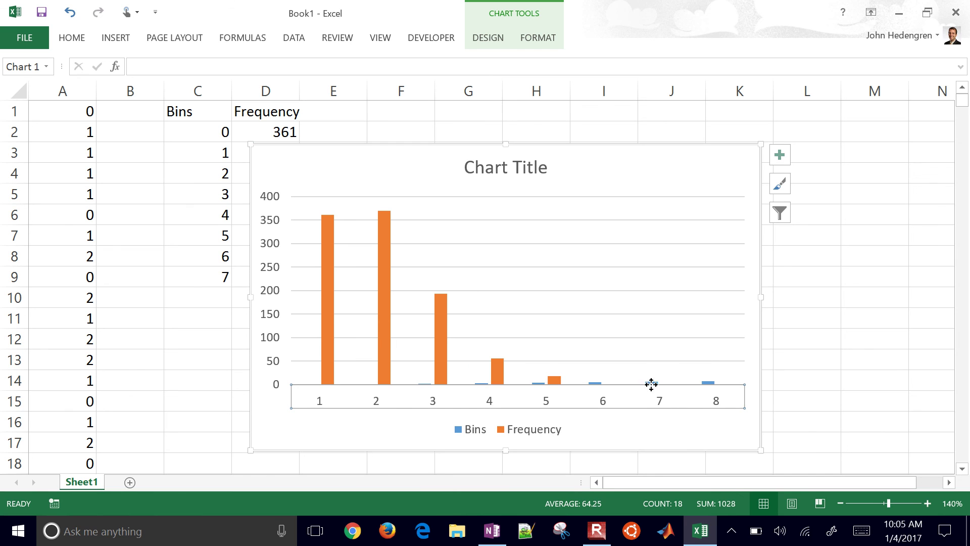
pyautogui.click(602, 130)
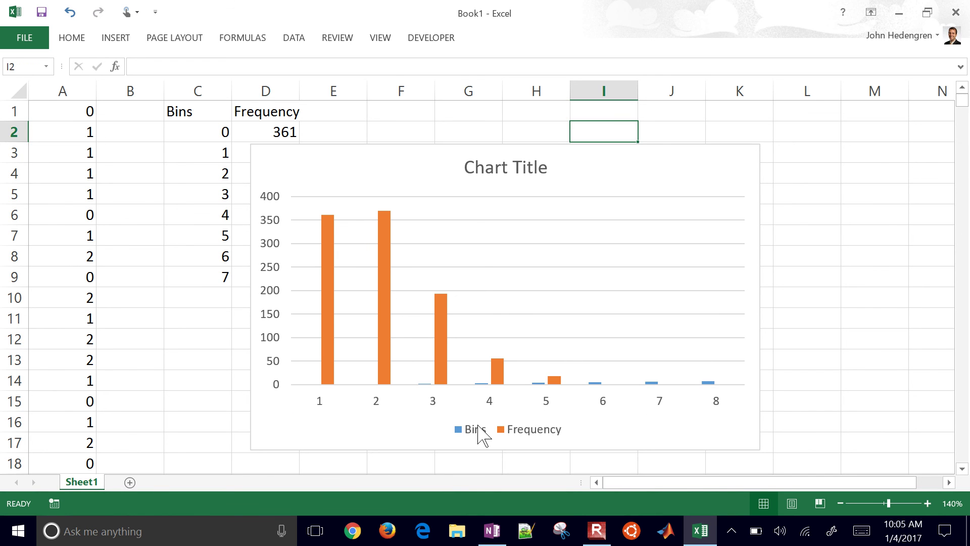
pyautogui.click(579, 303)
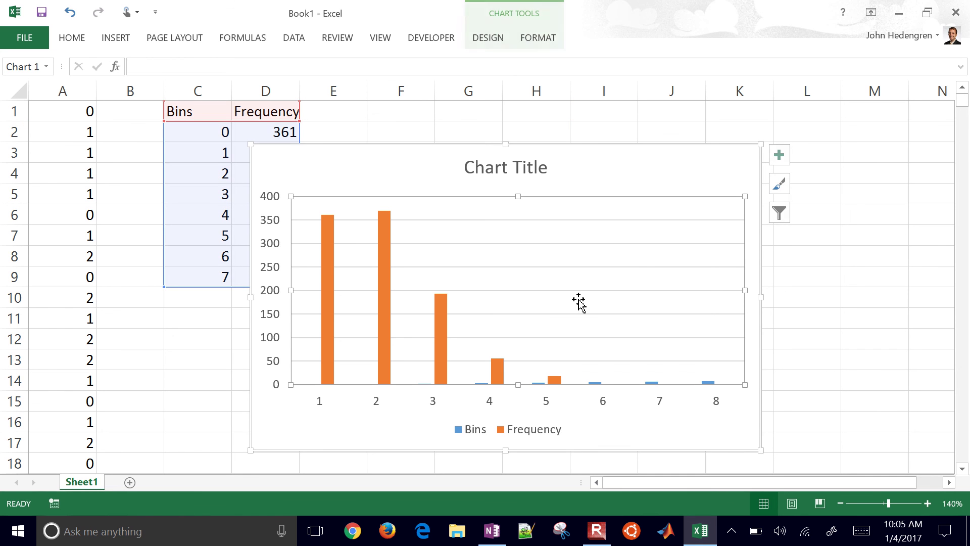
# Remove the Bins series from the chart's data source, keeping only Frequency
pyautogui.rightClick(579, 304)
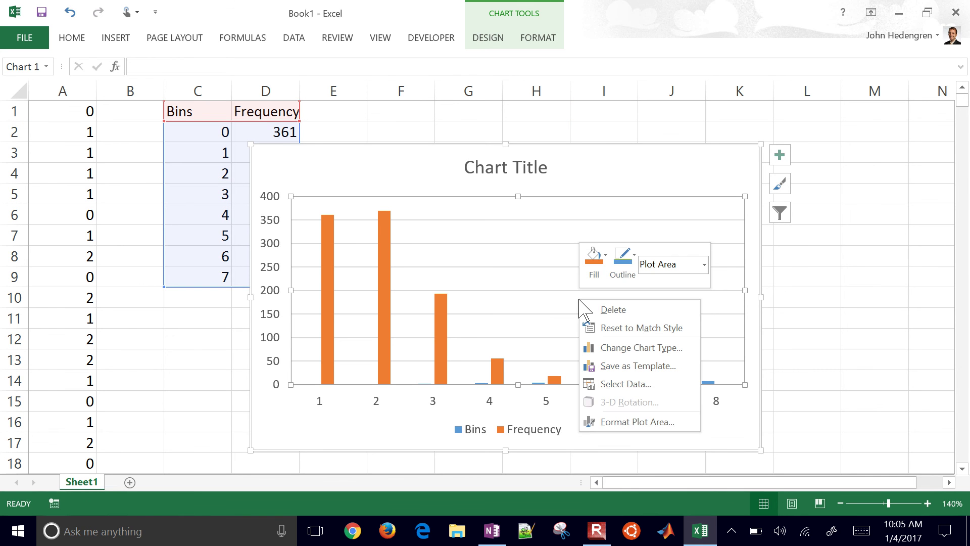
pyautogui.click(614, 384)
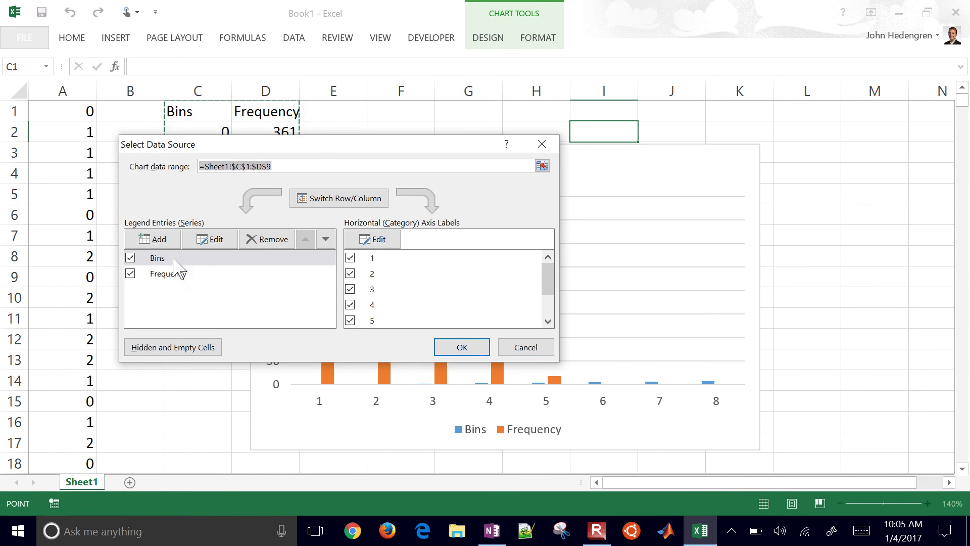
pyautogui.click(257, 241)
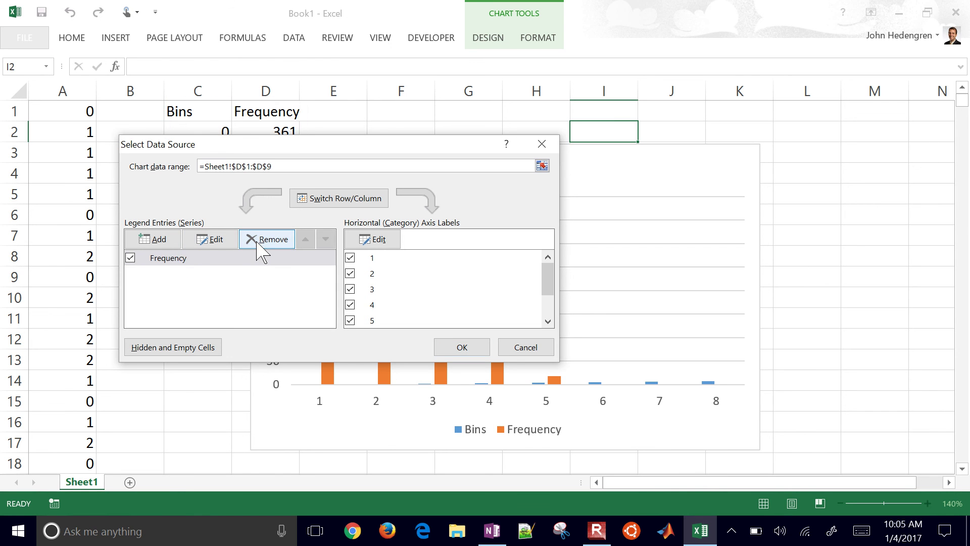
pyautogui.click(156, 258)
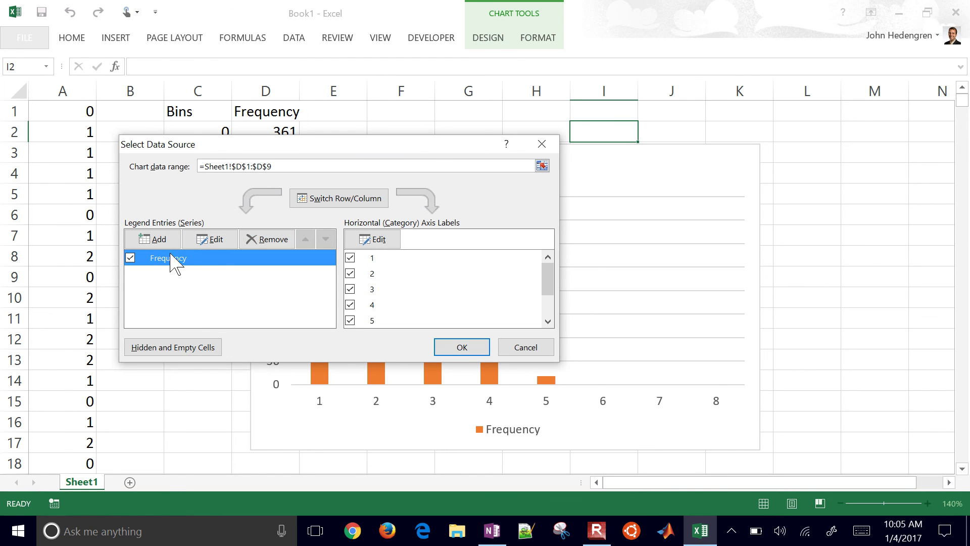
pyautogui.click(201, 242)
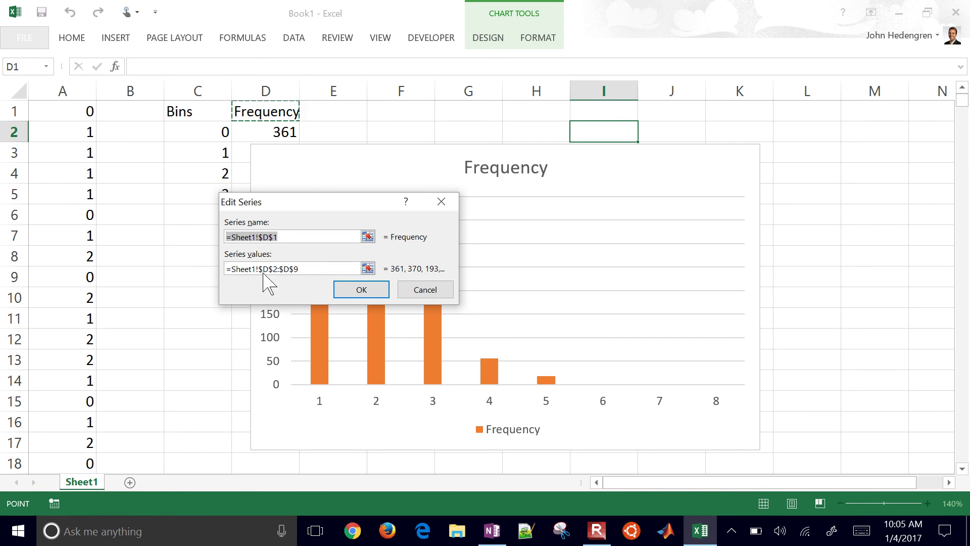
pyautogui.click(357, 290)
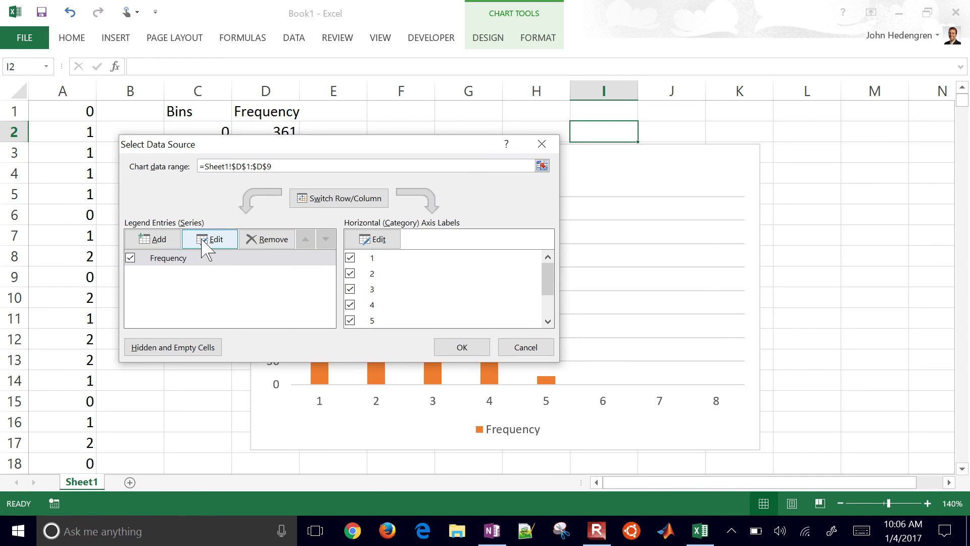
# Set the horizontal axis labels to the bins range C2:C9 and apply
pyautogui.click(374, 239)
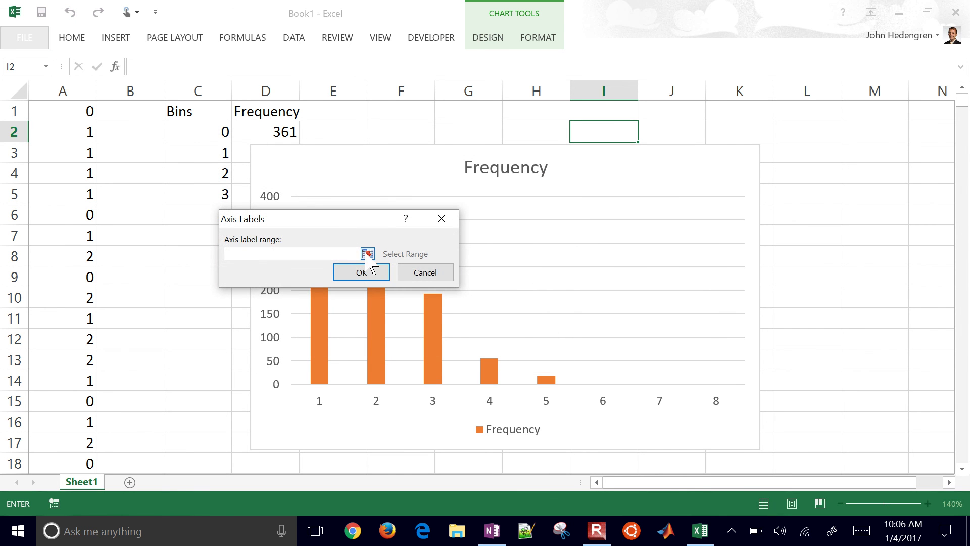
pyautogui.click(368, 254)
pyautogui.moveTo(215, 133); pyautogui.dragTo(196, 274)
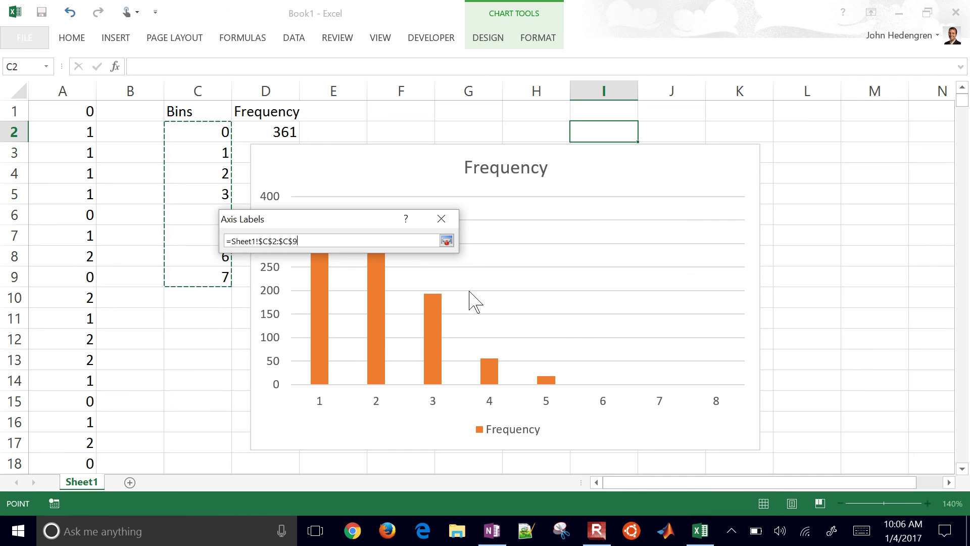
pyautogui.click(446, 241)
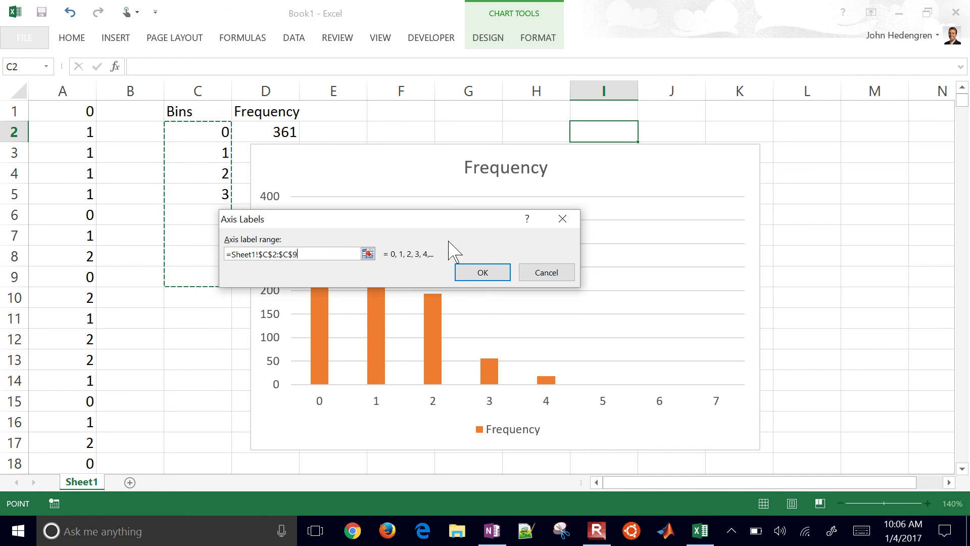
pyautogui.click(480, 273)
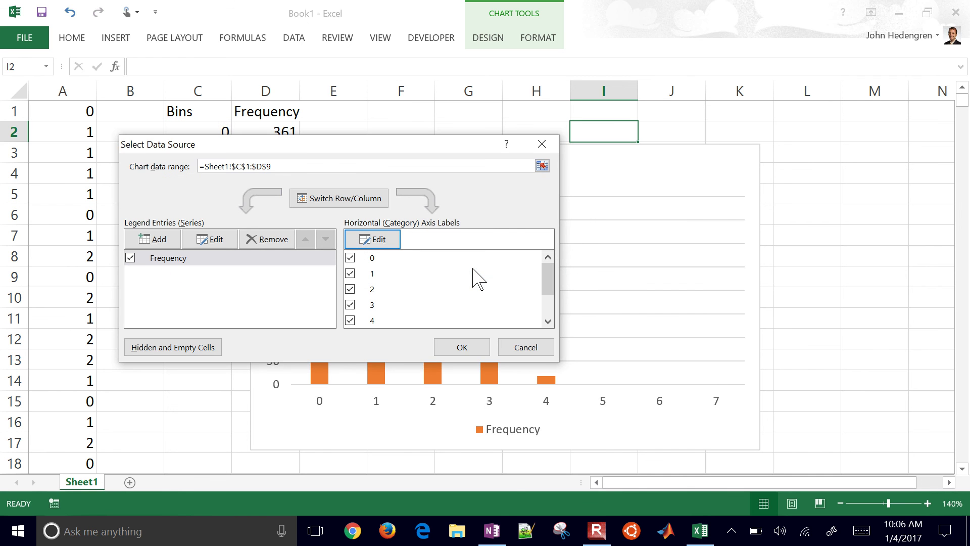
pyautogui.click(462, 348)
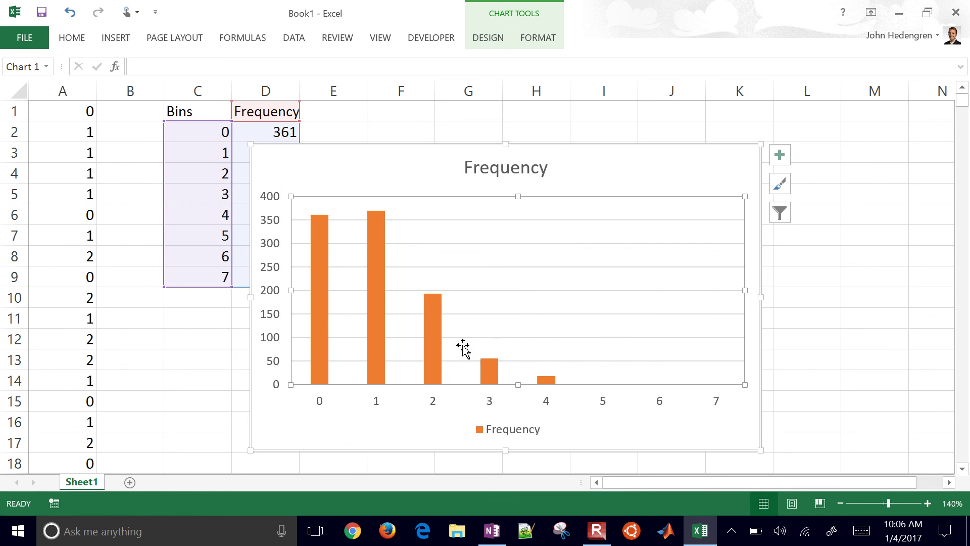
# Place the Frequency legend at the plot's top right and stretch the plot area taller
pyautogui.click(499, 434)
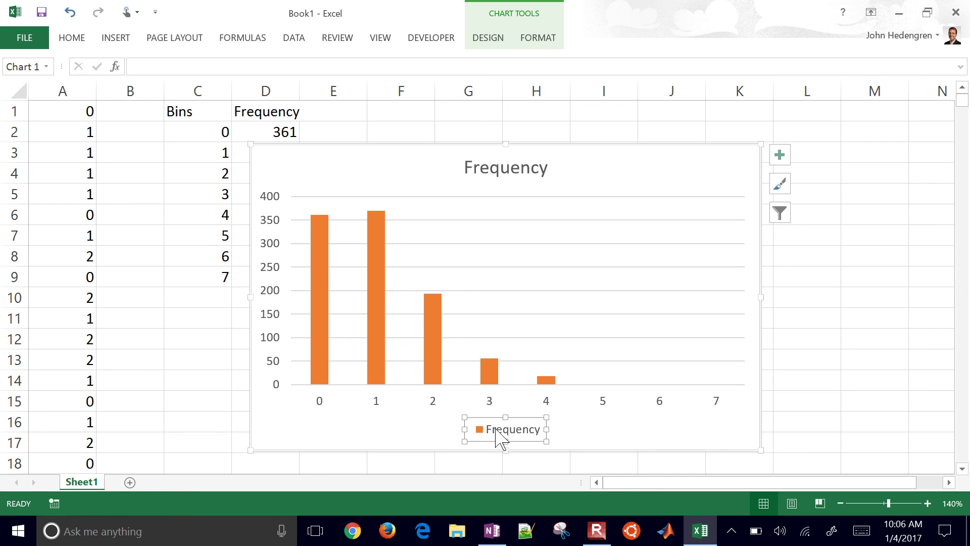
pyautogui.click(497, 430)
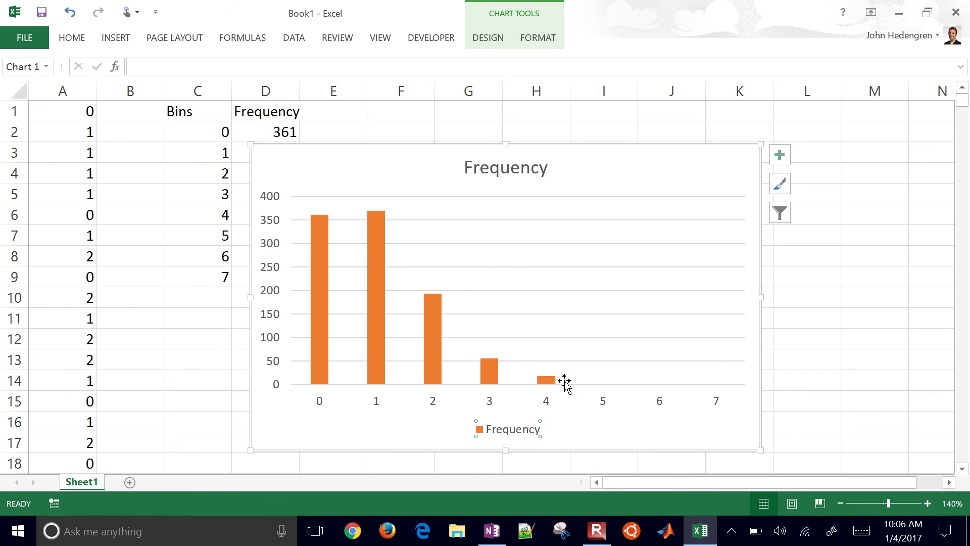
pyautogui.click(535, 436)
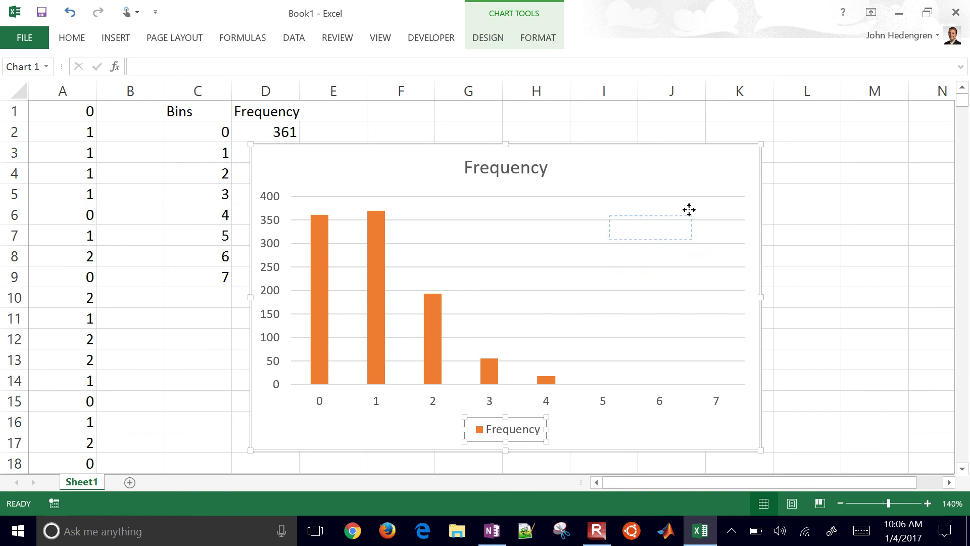
pyautogui.moveTo(689, 209); pyautogui.dragTo(684, 229)
pyautogui.click(651, 265)
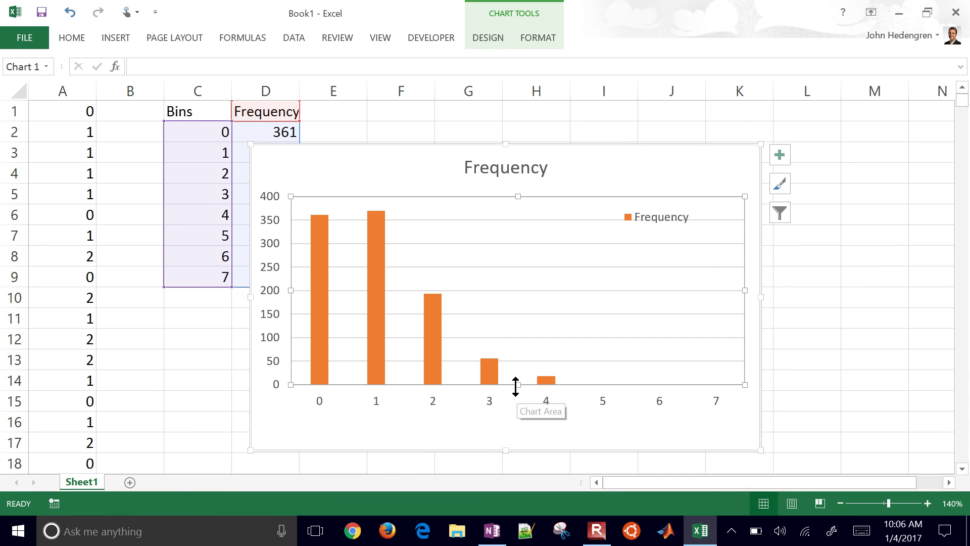
pyautogui.moveTo(516, 386); pyautogui.dragTo(521, 423)
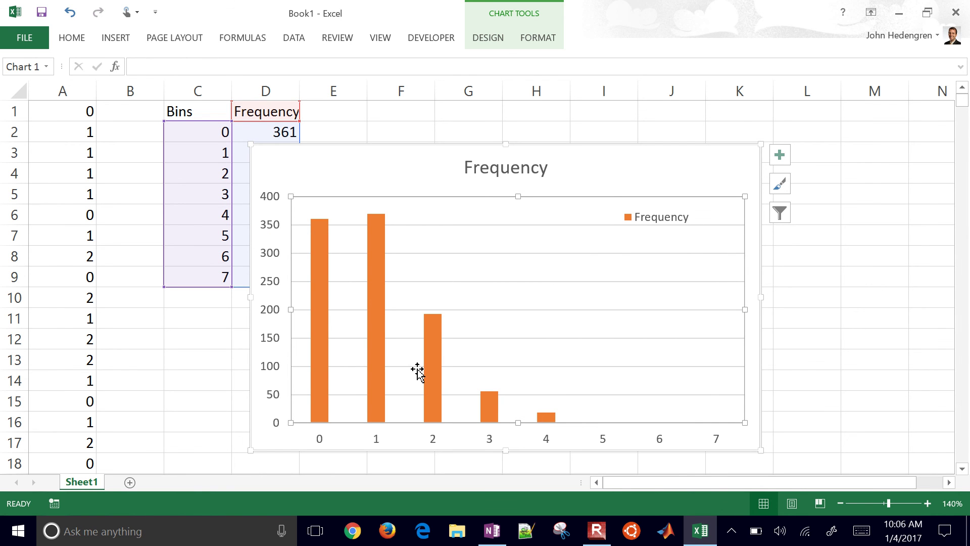
# Switch to the OneNote page 'Generate Poisson Distribution with Histogram in Microsoft Excel'
pyautogui.hotkey('alt', 'Tab')
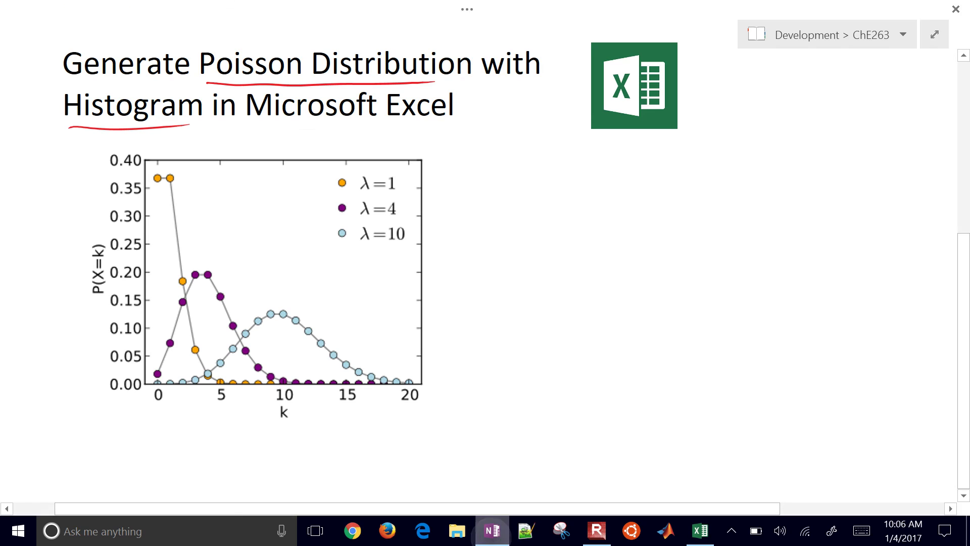